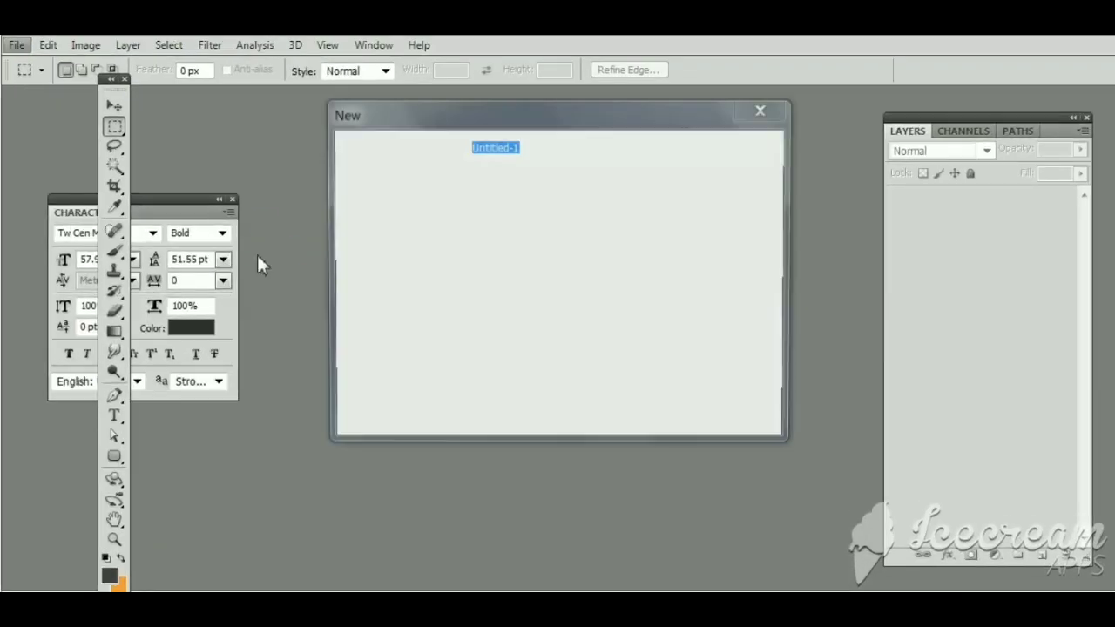
# - Create a new 5 × 5 inch document with a white background
pyautogui.click(528, 170)
pyautogui.click(491, 259)
pyautogui.click(610, 222)
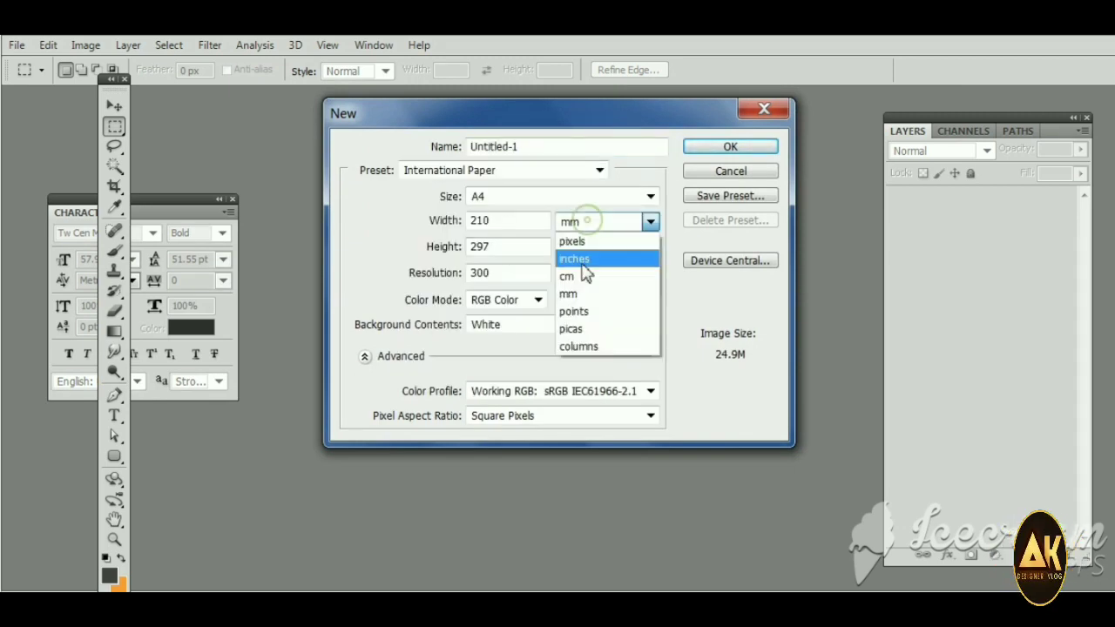
pyautogui.click(579, 254)
pyautogui.write('5')
pyautogui.press('Tab')
pyautogui.write('5')
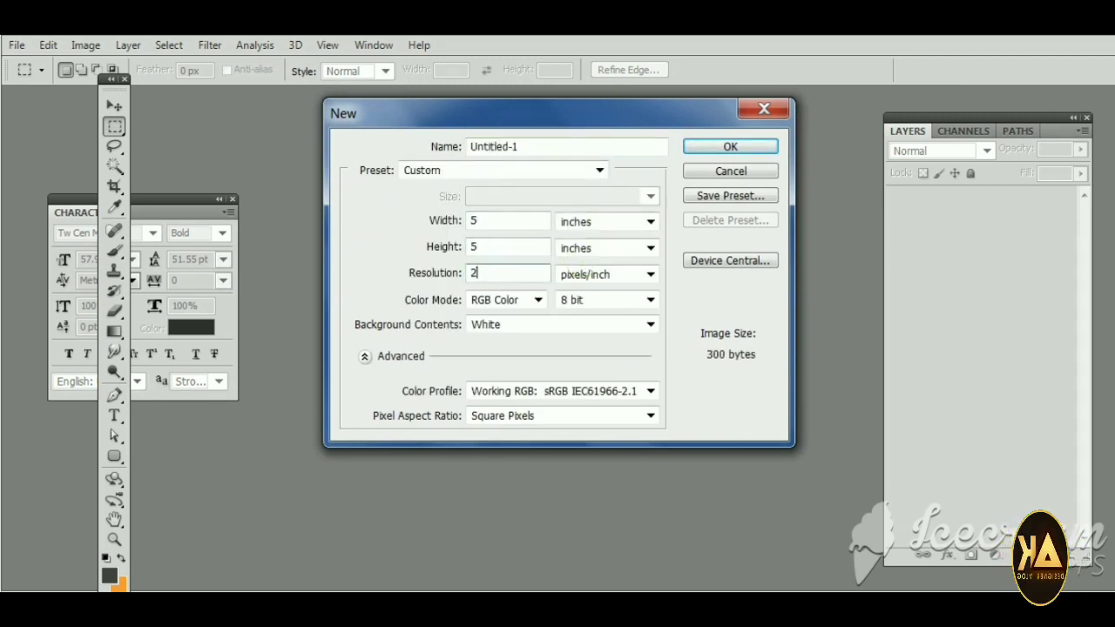
pyautogui.press('Escape')
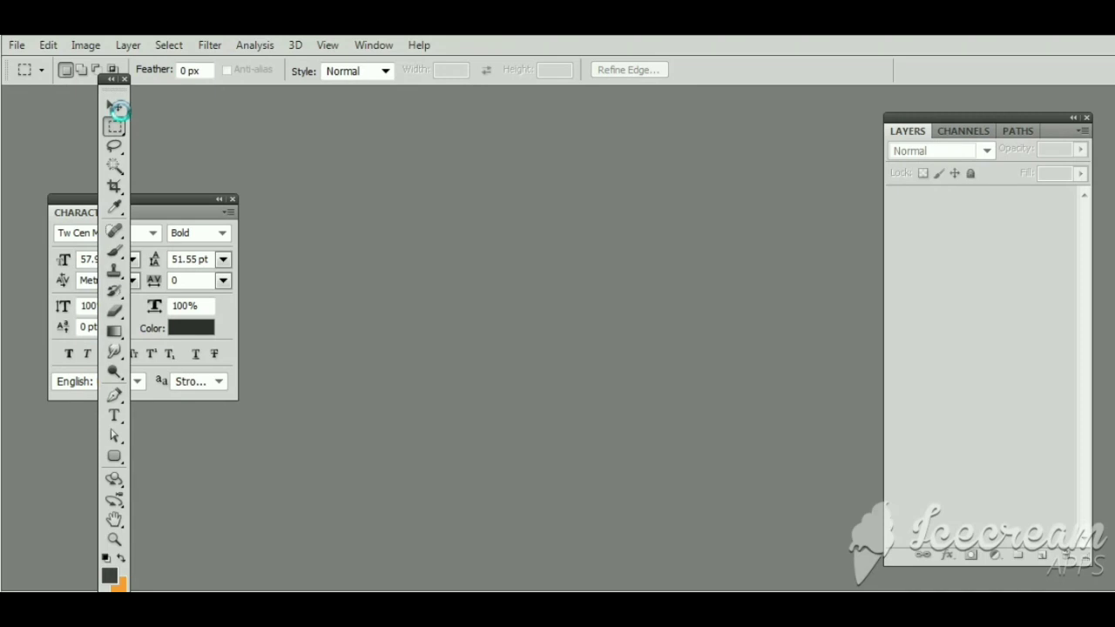
# - Drag the Photo image from the YouTube folder onto the blank Photoshop canvas
pyautogui.click(116, 107)
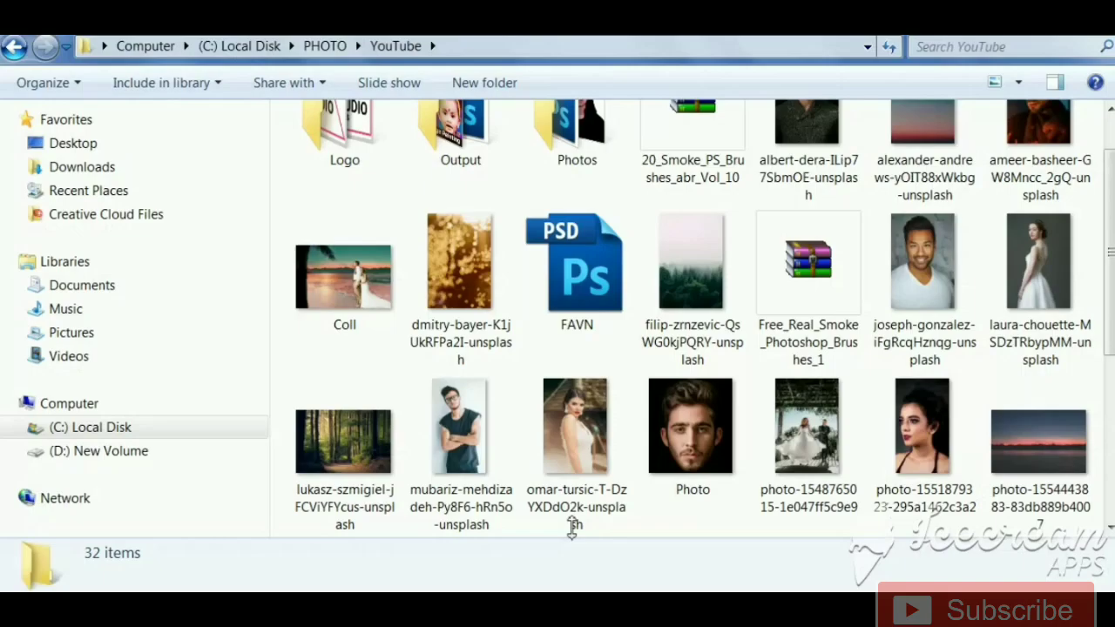
pyautogui.click(684, 430)
pyautogui.moveTo(697, 416); pyautogui.dragTo(710, 484)
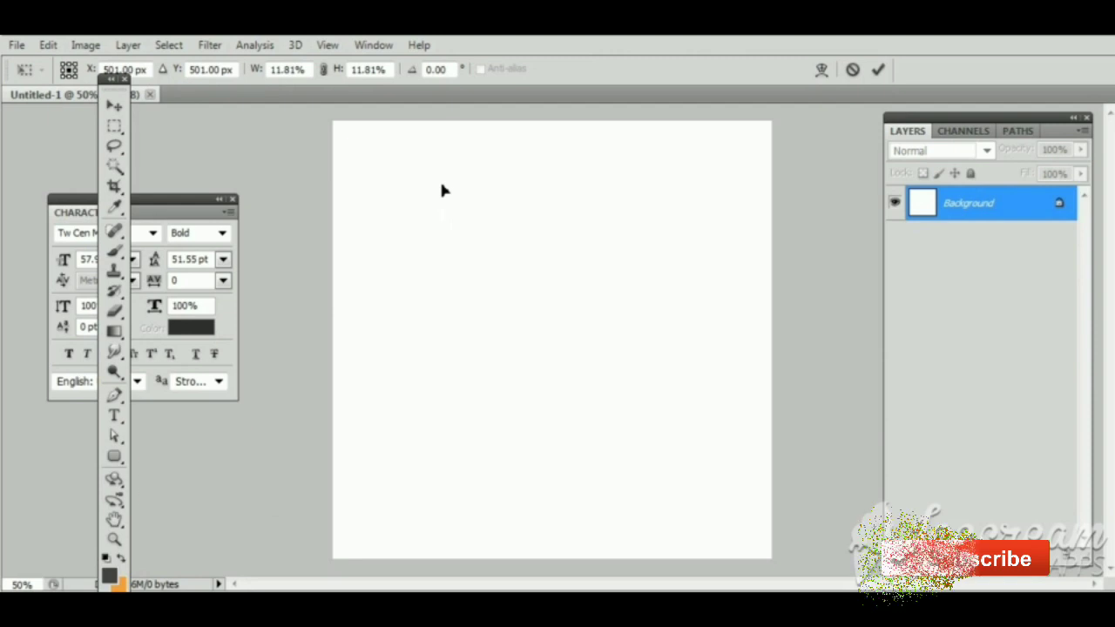
# - Commit the placed face photo so it becomes the Photo layer
pyautogui.press('Return')
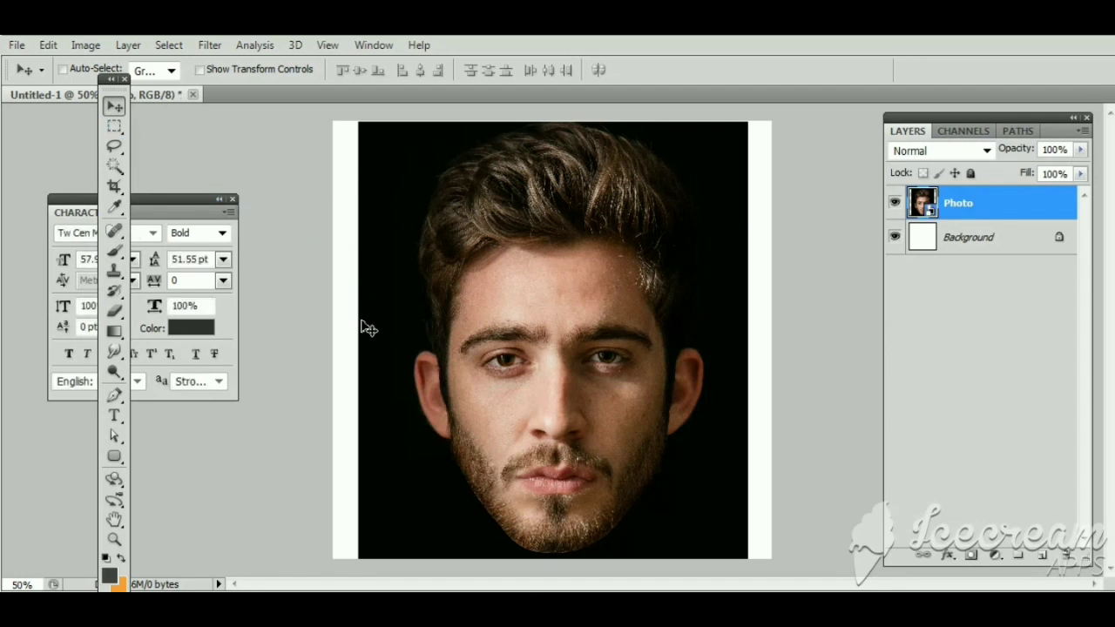
# - Duplicate the Photo layer as Photo copy and hide the original Photo layer
pyautogui.rightClick(967, 219)
pyautogui.click(741, 150)
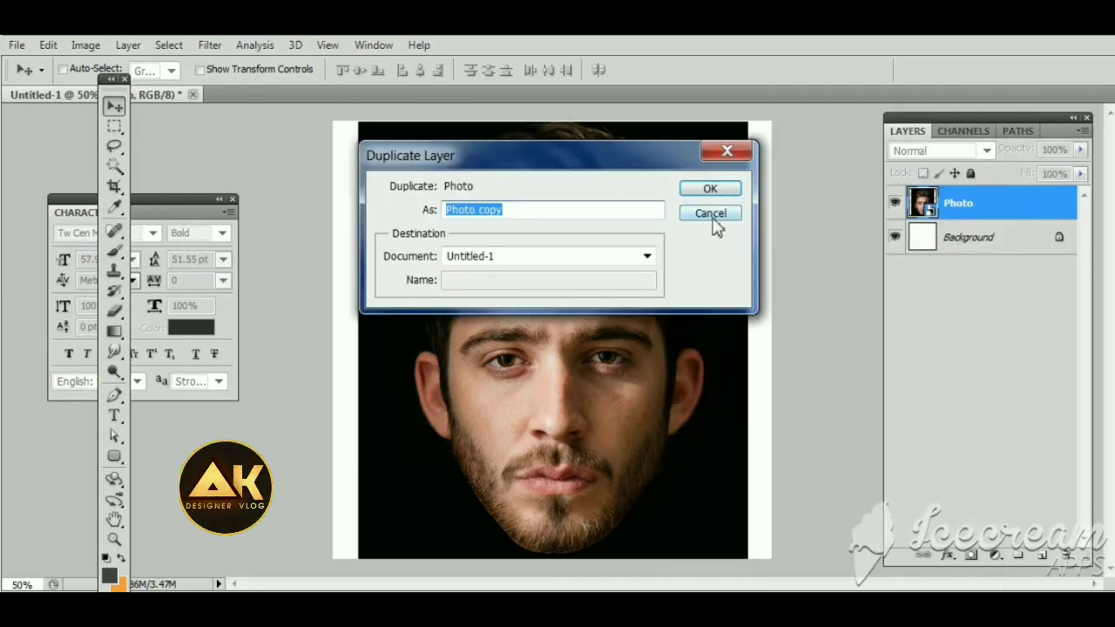
pyautogui.click(708, 189)
pyautogui.click(895, 238)
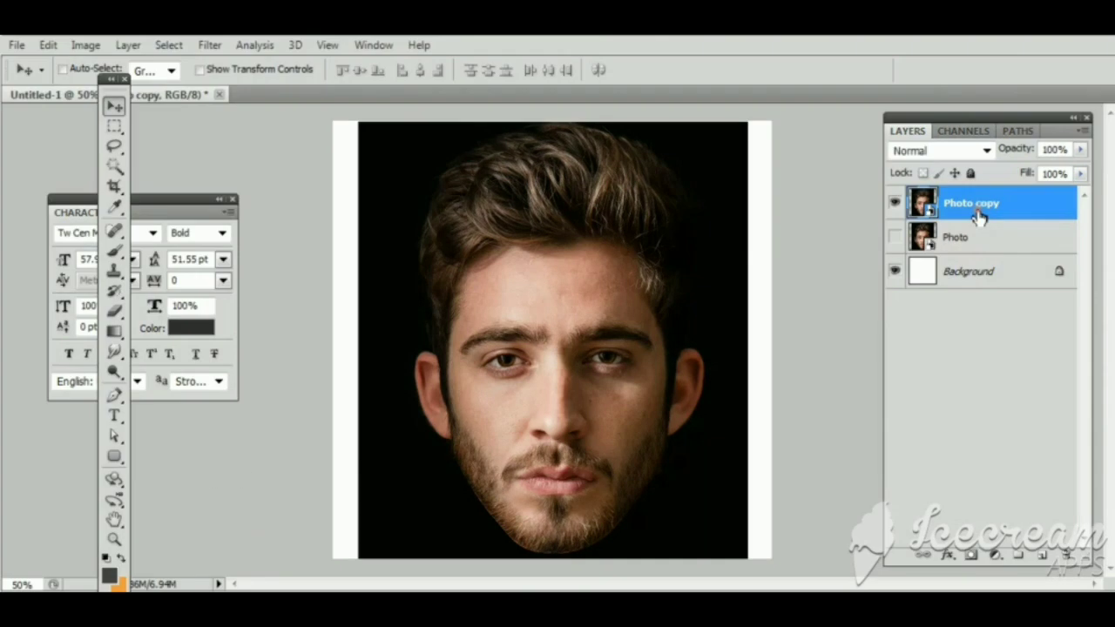
pyautogui.rightClick(979, 218)
pyautogui.press('Escape')
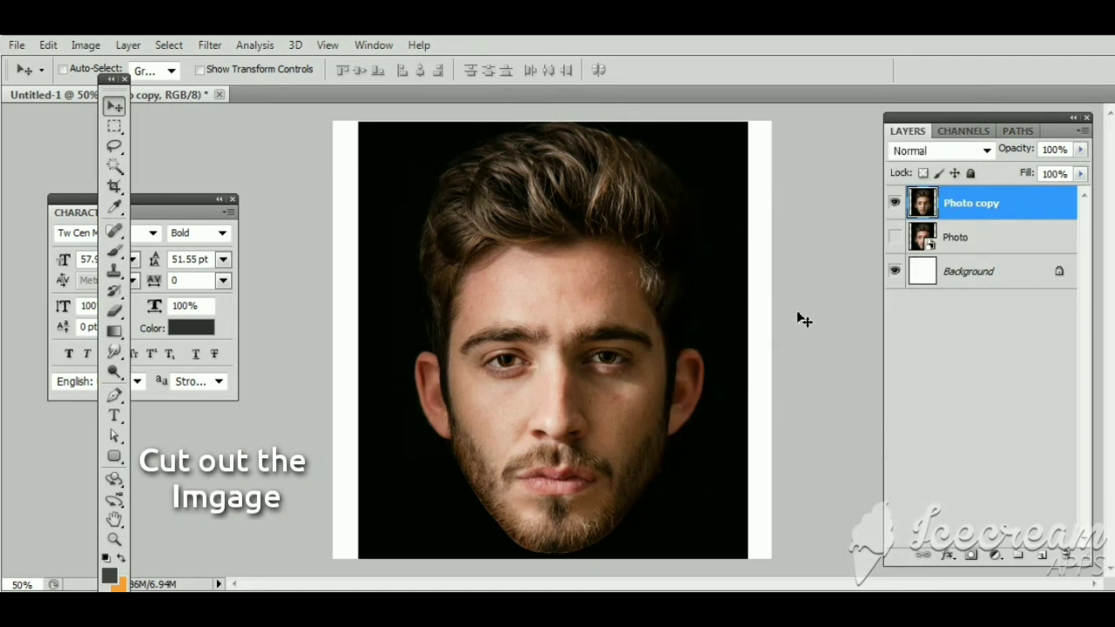
# - Trace the head with the Pen tool from the chin, up the beard and around the ear
pyautogui.click(114, 395)
pyautogui.scroll(3, 392, 518)
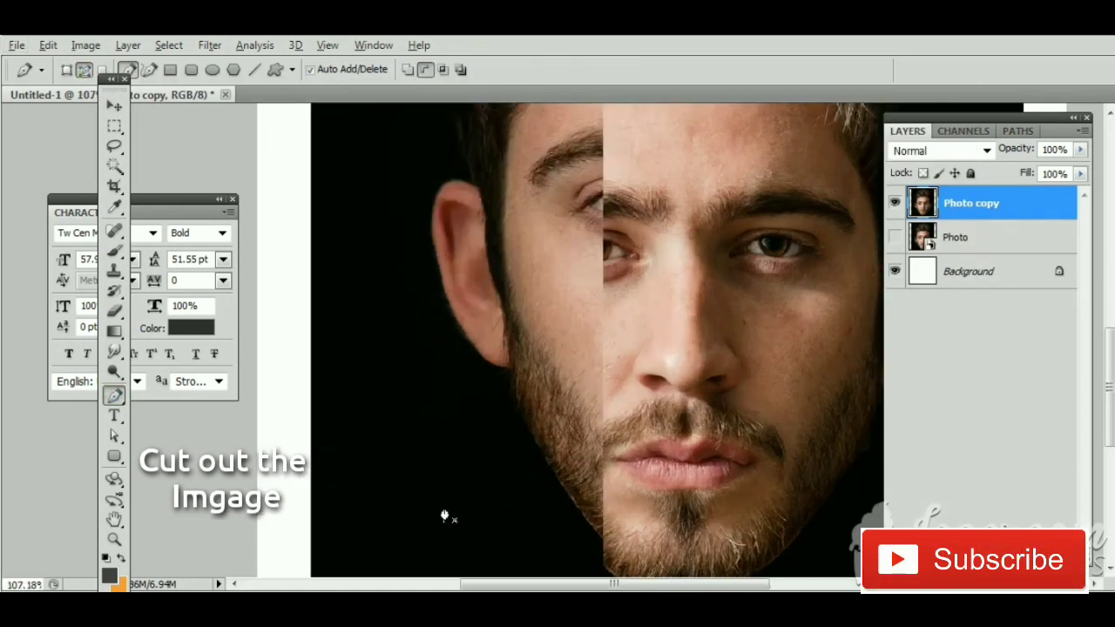
pyautogui.scroll(3, 444, 517)
pyautogui.click(642, 391)
pyautogui.moveTo(392, 333); pyautogui.dragTo(287, 261)
pyautogui.scroll(3, 391, 343)
pyautogui.moveTo(445, 357); pyautogui.dragTo(377, 259)
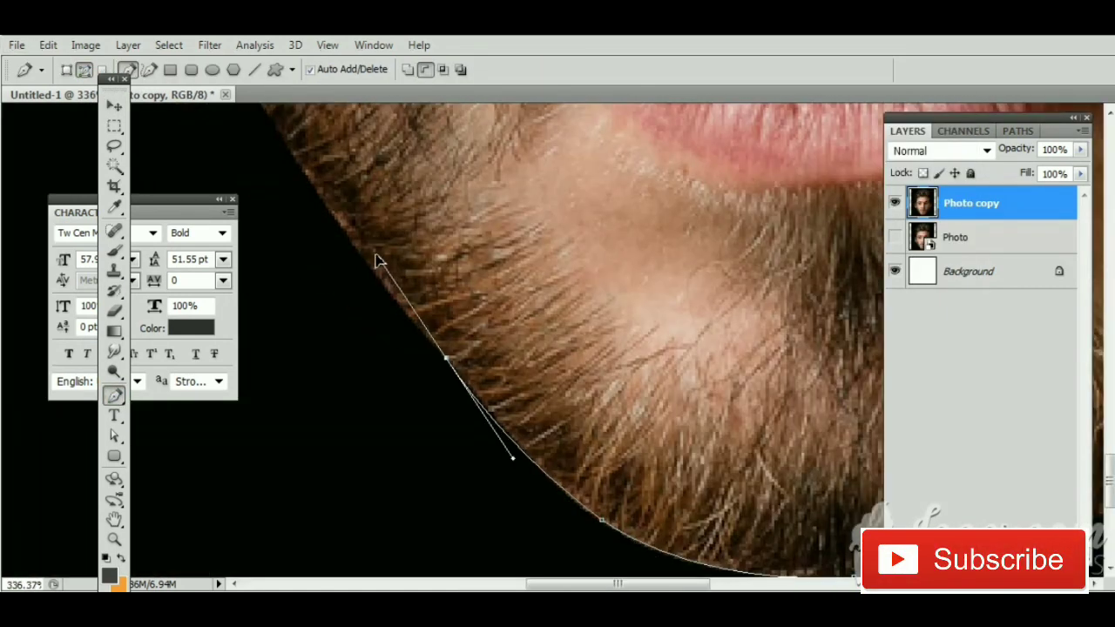
pyautogui.scroll(5, 430, 357)
pyautogui.moveTo(395, 190); pyautogui.dragTo(384, 109)
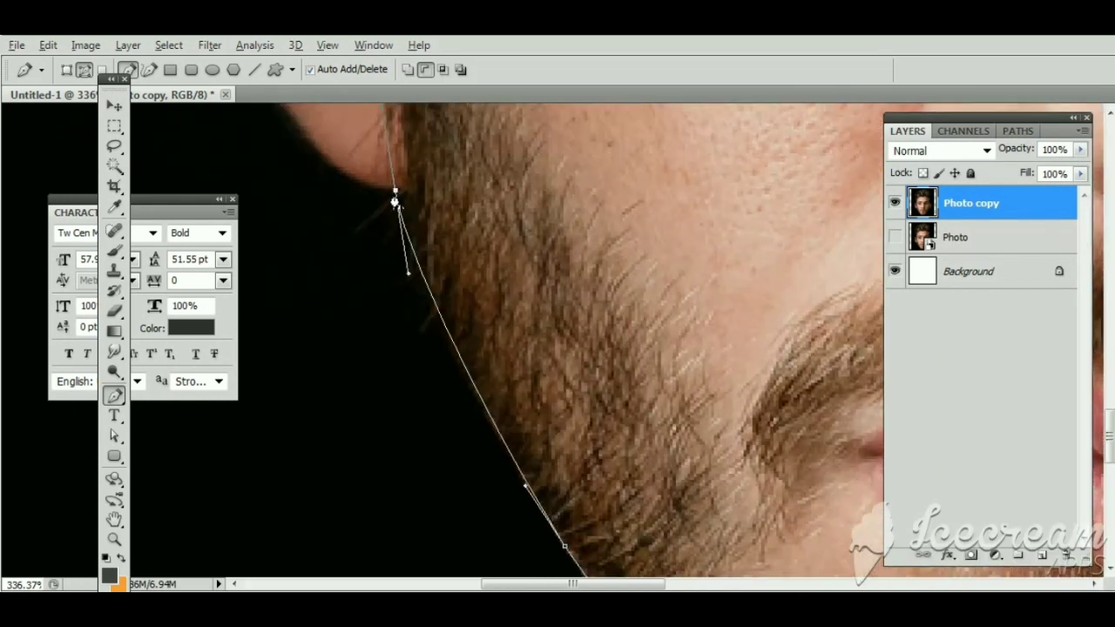
pyautogui.scroll(5, 395, 203)
pyautogui.moveTo(507, 398); pyautogui.dragTo(474, 326)
pyautogui.scroll(2, 427, 242)
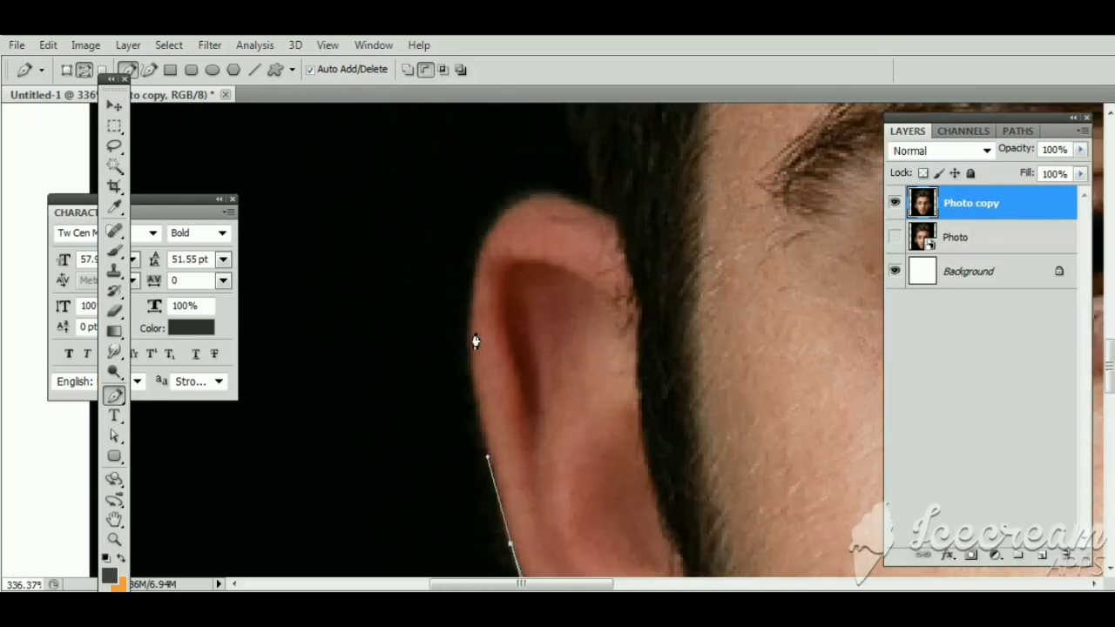
pyautogui.moveTo(477, 260); pyautogui.dragTo(498, 168)
pyautogui.moveTo(574, 202); pyautogui.dragTo(653, 218)
pyautogui.click(616, 216)
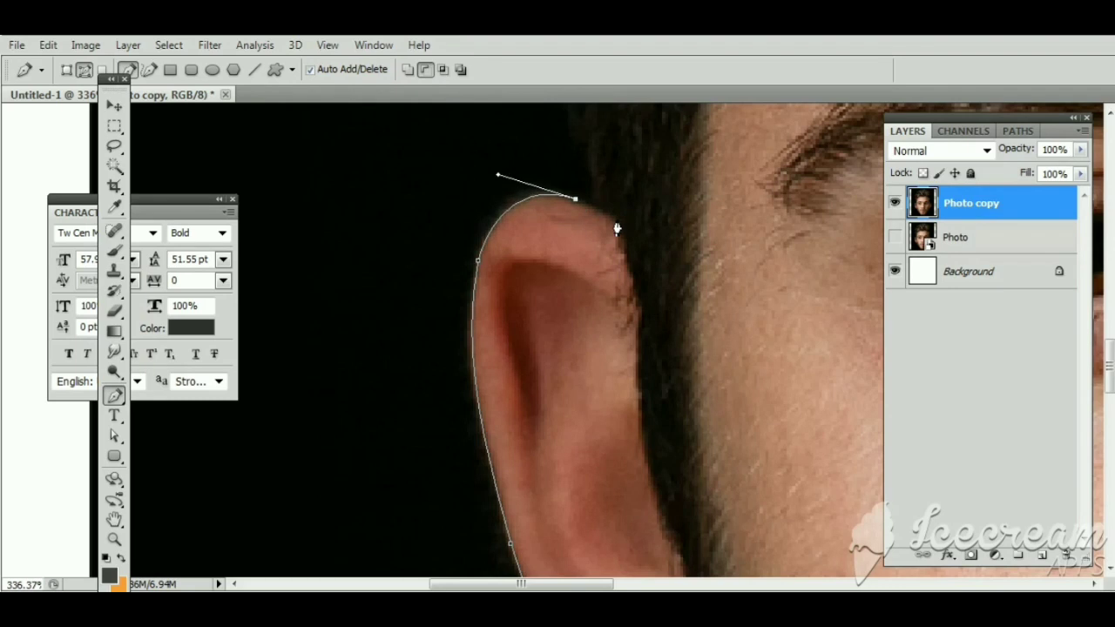
# - Continue the pen path across the hair crown and down the side of the head
pyautogui.scroll(5, 615, 398)
pyautogui.moveTo(595, 331); pyautogui.dragTo(598, 286)
pyautogui.scroll(3, 523, 348)
pyautogui.scroll(3, 485, 305)
pyautogui.moveTo(500, 369)
pyautogui.mouseDown()
pyautogui.moveTo(496, 261)
pyautogui.moveTo(523, 174)
pyautogui.moveTo(489, 175)
pyautogui.mouseUp()
pyautogui.scroll(3, 496, 262)
pyautogui.hscroll(5, 534, 155)
pyautogui.hscroll(5, 560, 179)
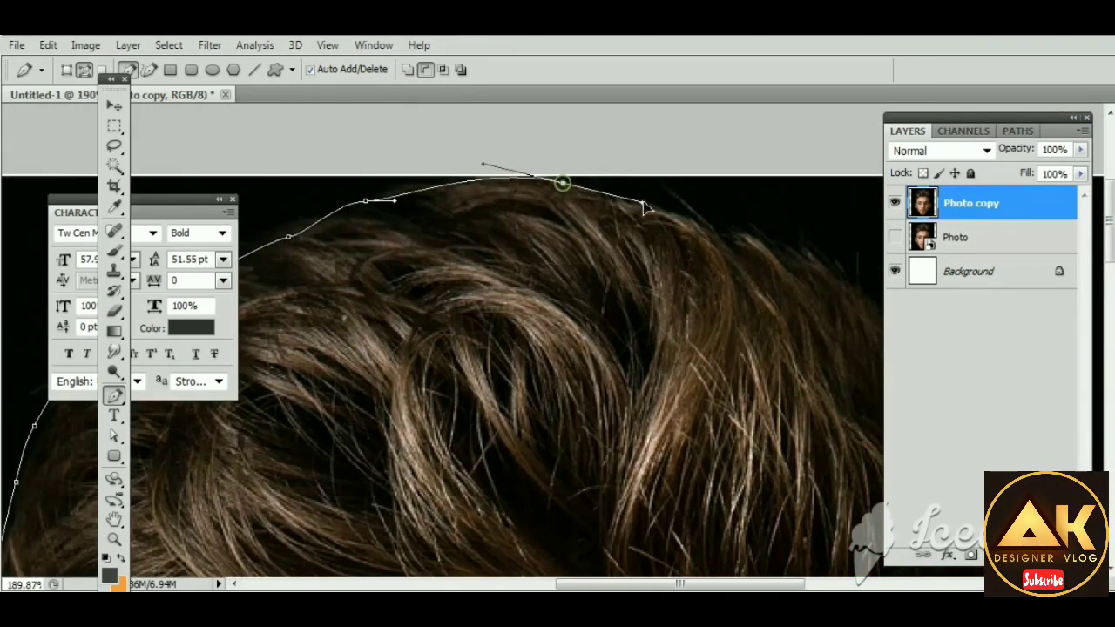
pyautogui.moveTo(610, 296); pyautogui.dragTo(614, 320)
pyautogui.scroll(-3, 559, 328)
pyautogui.scroll(-2, 559, 329)
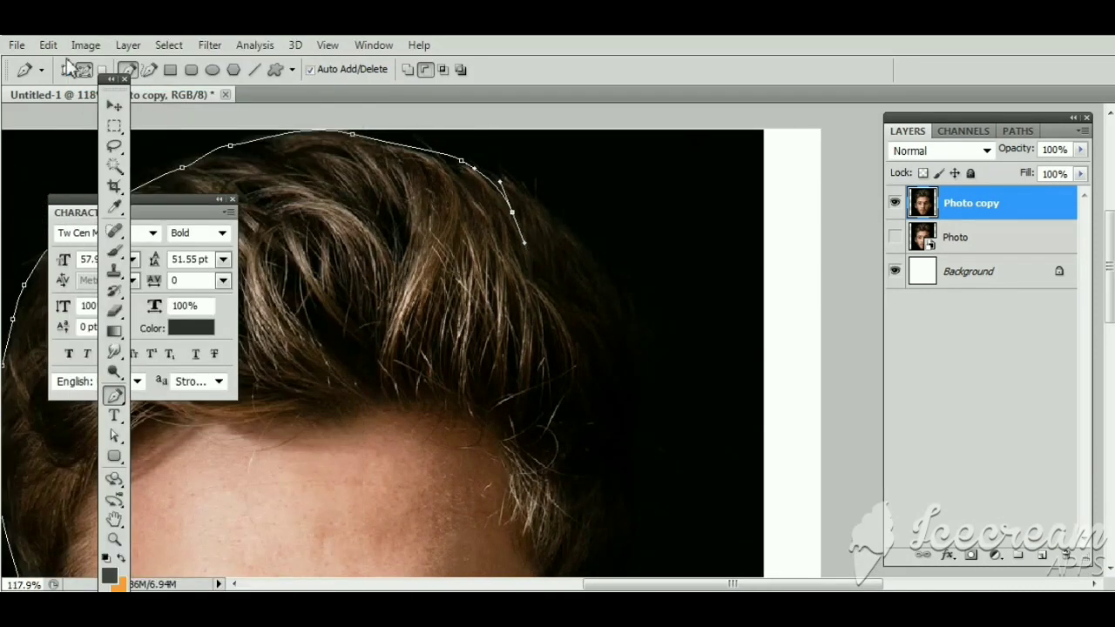
pyautogui.moveTo(606, 398); pyautogui.dragTo(608, 425)
pyautogui.scroll(-5, 608, 426)
pyautogui.hscroll(2, 608, 425)
pyautogui.moveTo(522, 417); pyautogui.dragTo(523, 440)
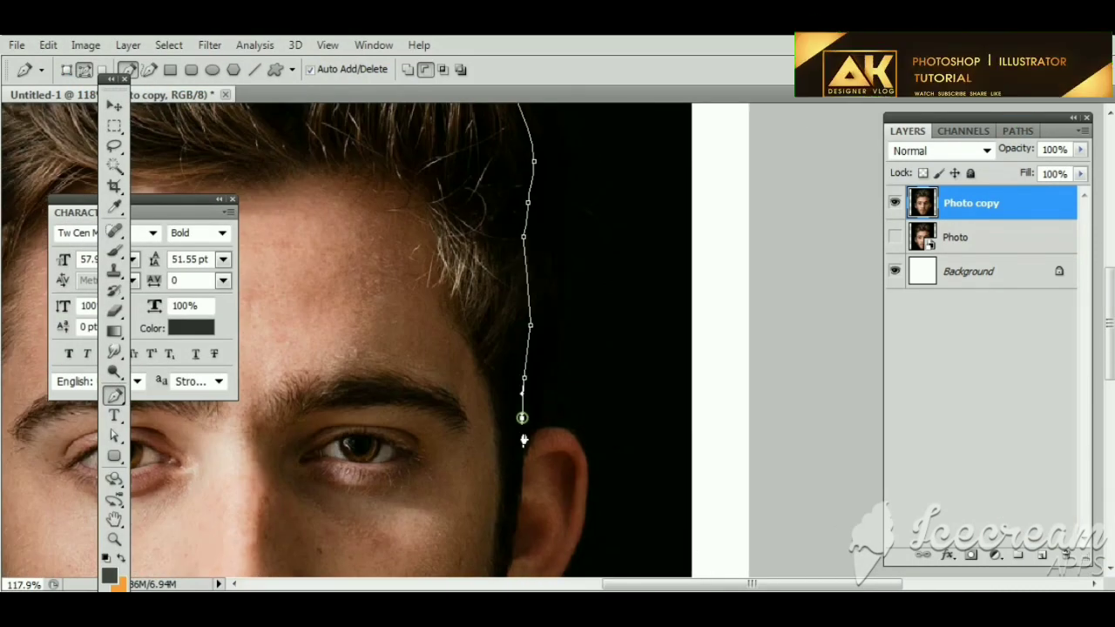
pyautogui.scroll(-5, 566, 437)
pyautogui.moveTo(486, 250); pyautogui.dragTo(500, 256)
# - Finish the outline down the jawline and close the path at the starting anchor
pyautogui.click(525, 305)
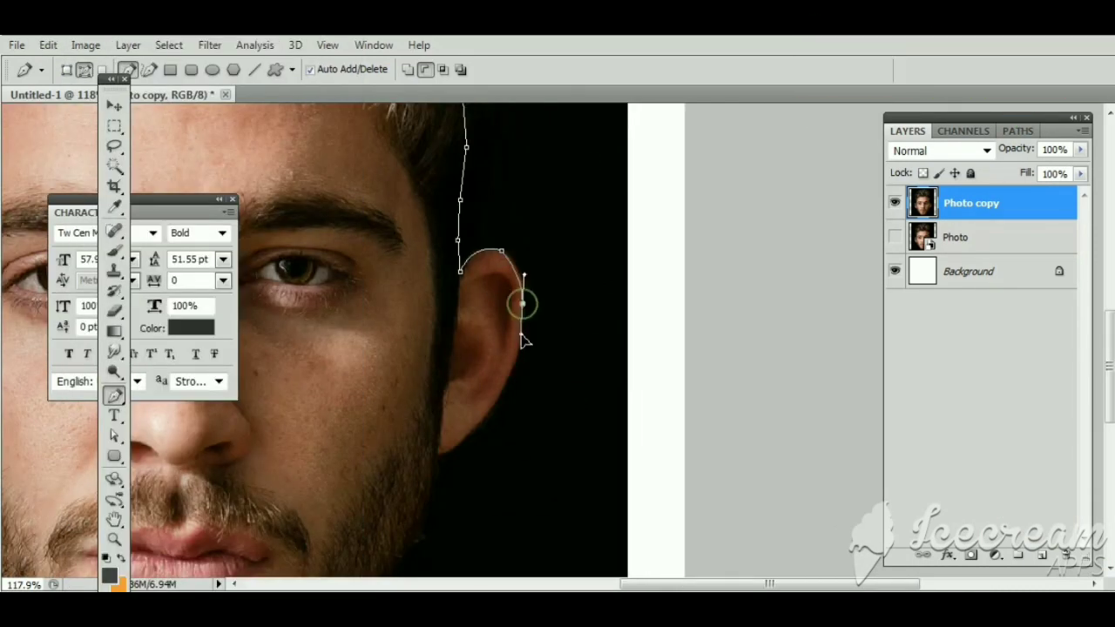
pyautogui.scroll(-3, 519, 288)
pyautogui.click(513, 269)
pyautogui.click(469, 307)
pyautogui.scroll(-3, 467, 304)
pyautogui.hscroll(-1, 468, 304)
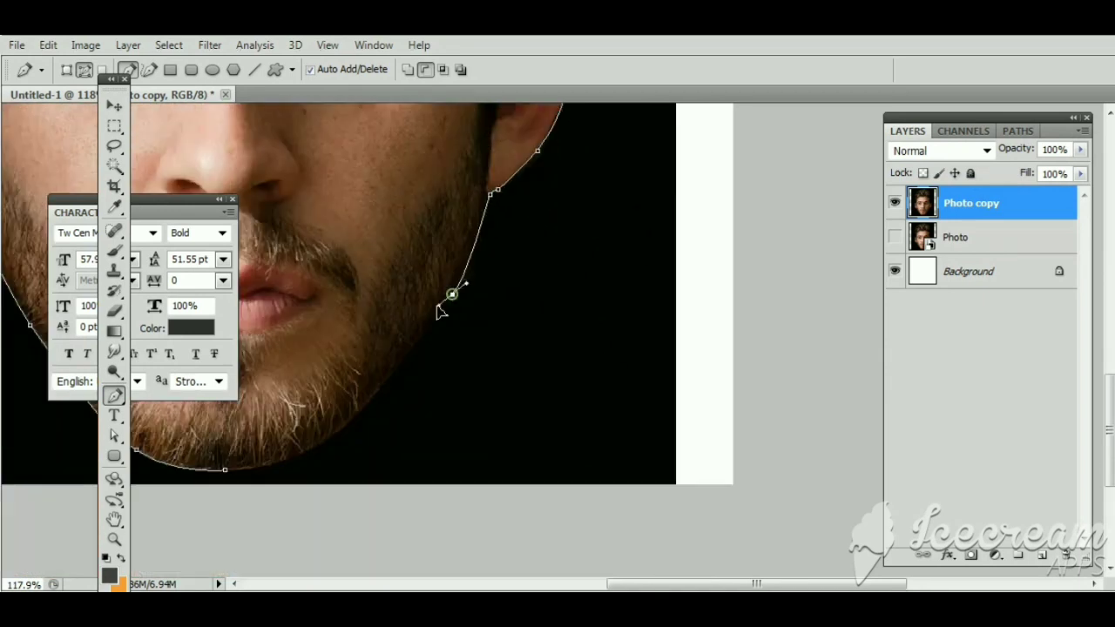
pyautogui.click(452, 295)
pyautogui.moveTo(386, 370); pyautogui.dragTo(376, 383)
pyautogui.moveTo(224, 470); pyautogui.dragTo(172, 475)
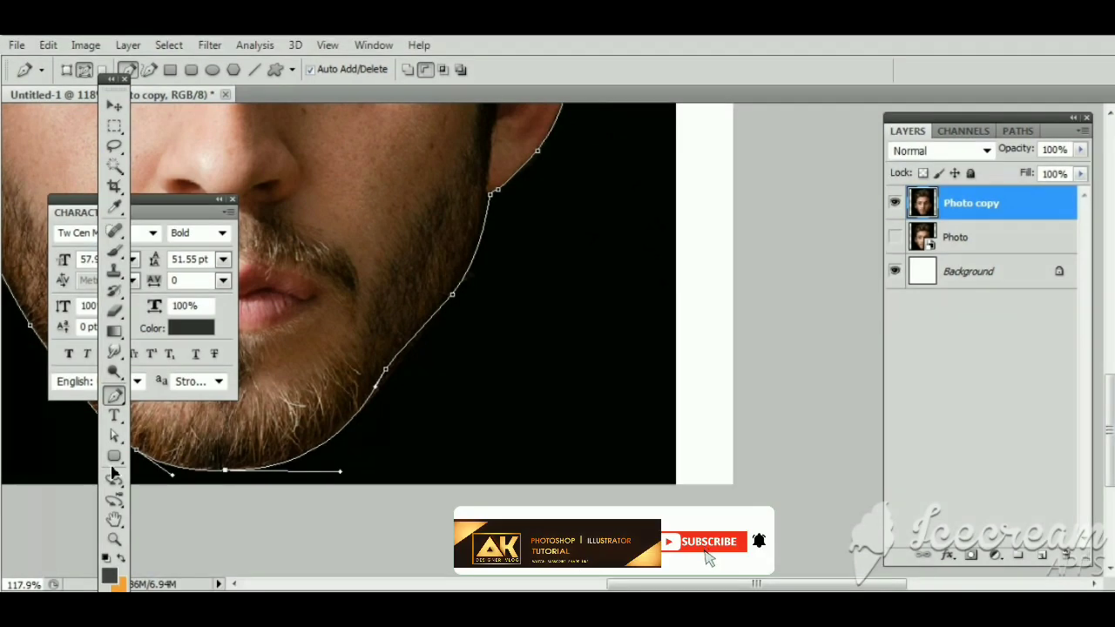
# - Convert the path to a selection, copy the head onto Layer 1, and hide Photo copy
pyautogui.hotkey('ctrl', '-')
pyautogui.hotkey('ctrl', '-')
pyautogui.hotkey('ctrl', '-')
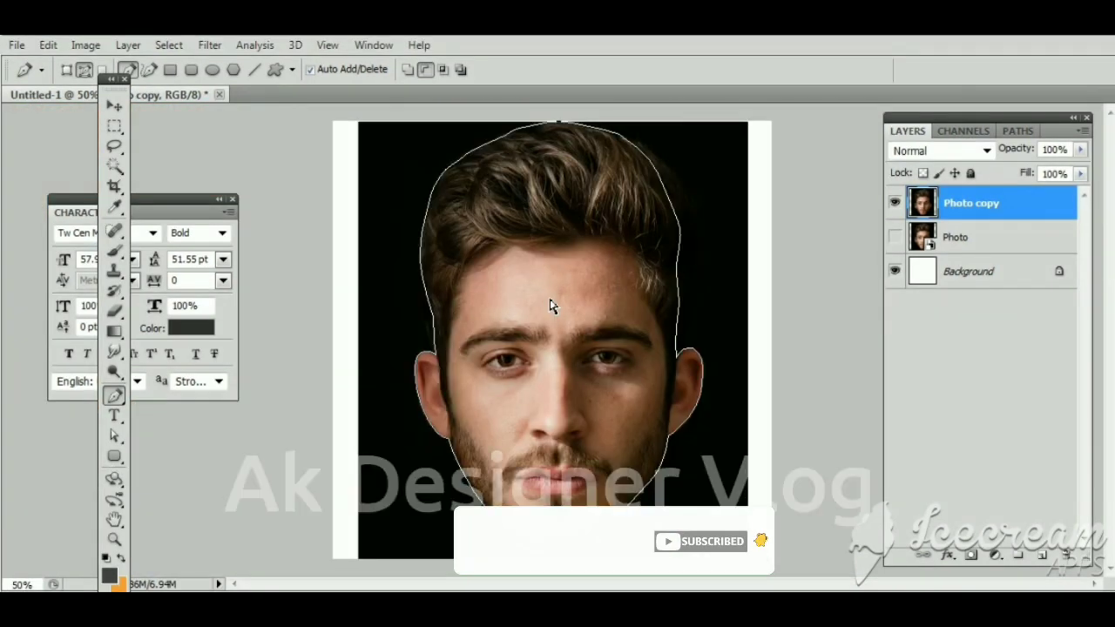
pyautogui.hotkey('ctrl', 'Return')
pyautogui.press('v')
pyautogui.press('m')
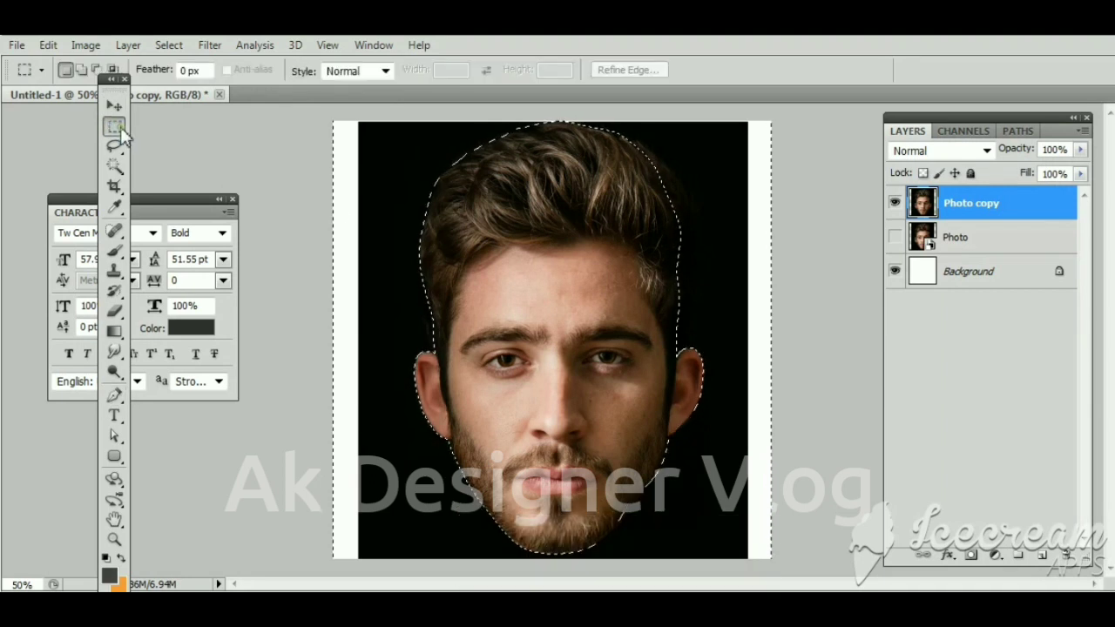
pyautogui.rightClick(517, 192)
pyautogui.click(558, 214)
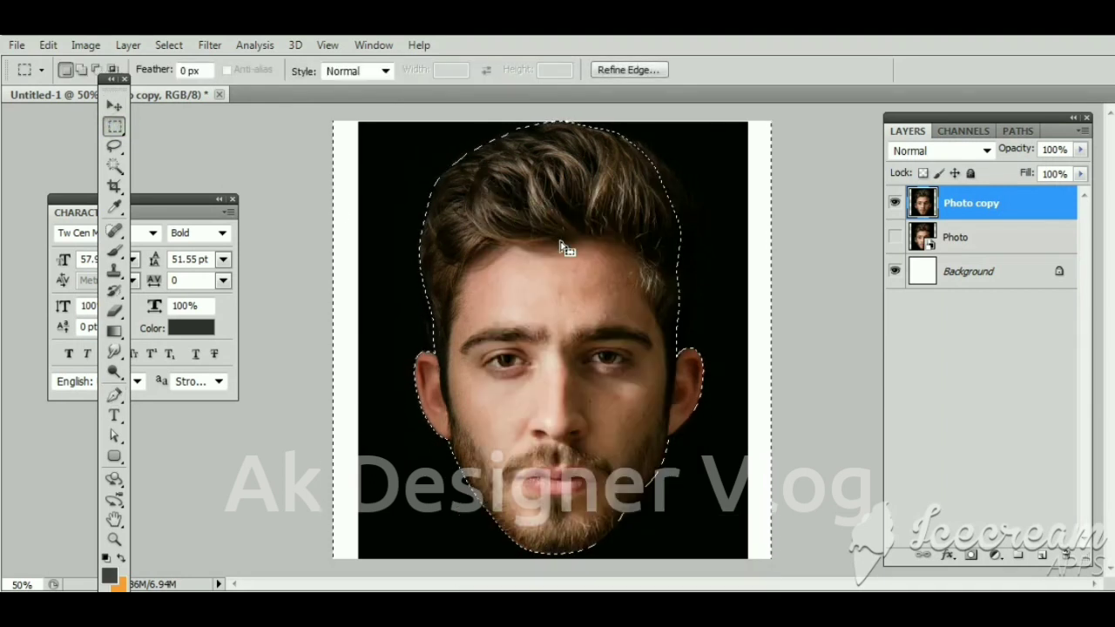
pyautogui.rightClick(514, 223)
pyautogui.click(587, 378)
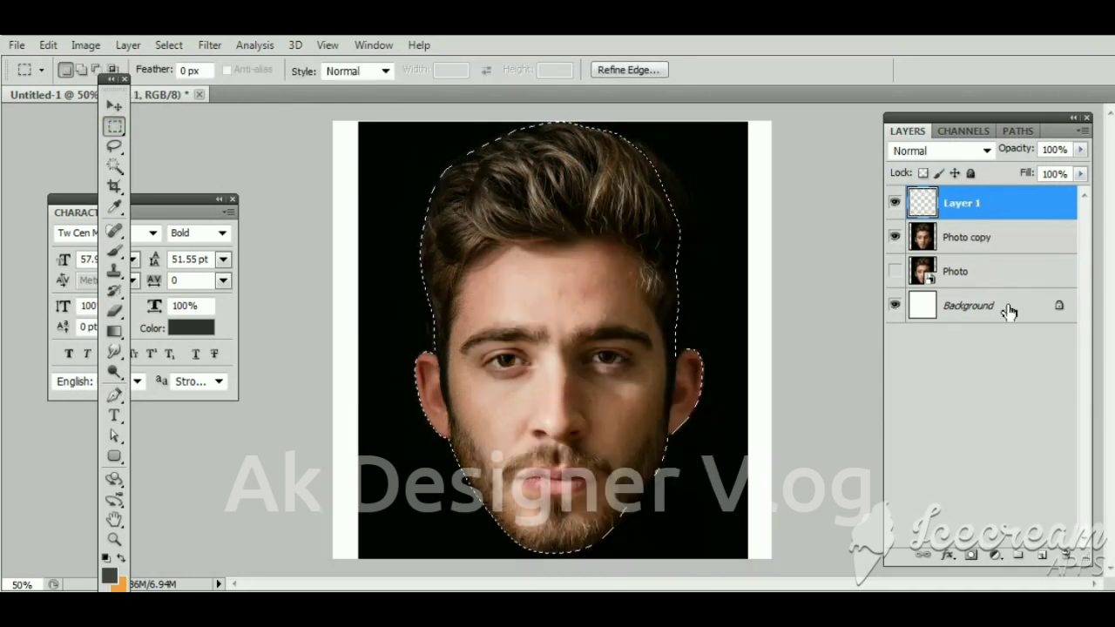
pyautogui.click(895, 237)
# - Open Smart Sharpen on Layer 1 with Amount 121% and Radius 11.5 px
pyautogui.press('v')
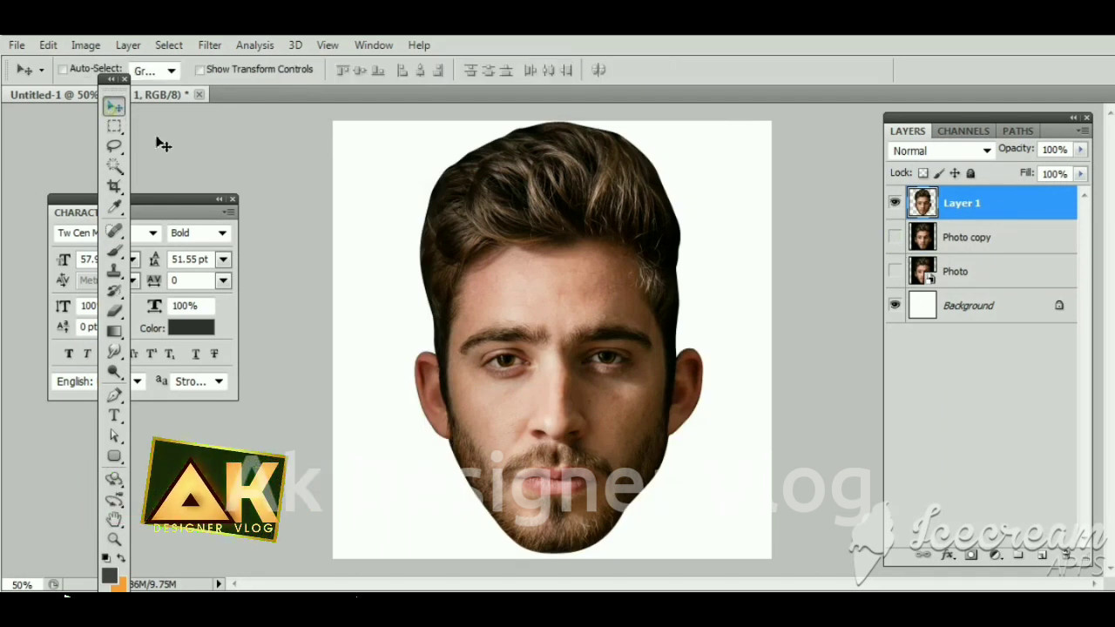
pyautogui.click(209, 45)
pyautogui.moveTo(237, 372)
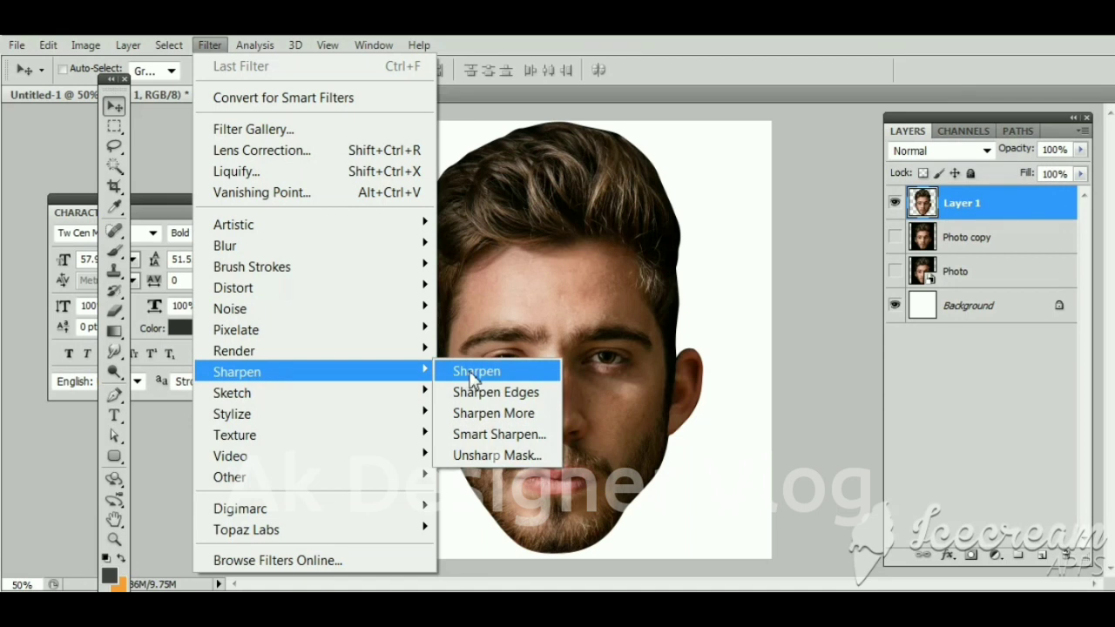
pyautogui.click(493, 435)
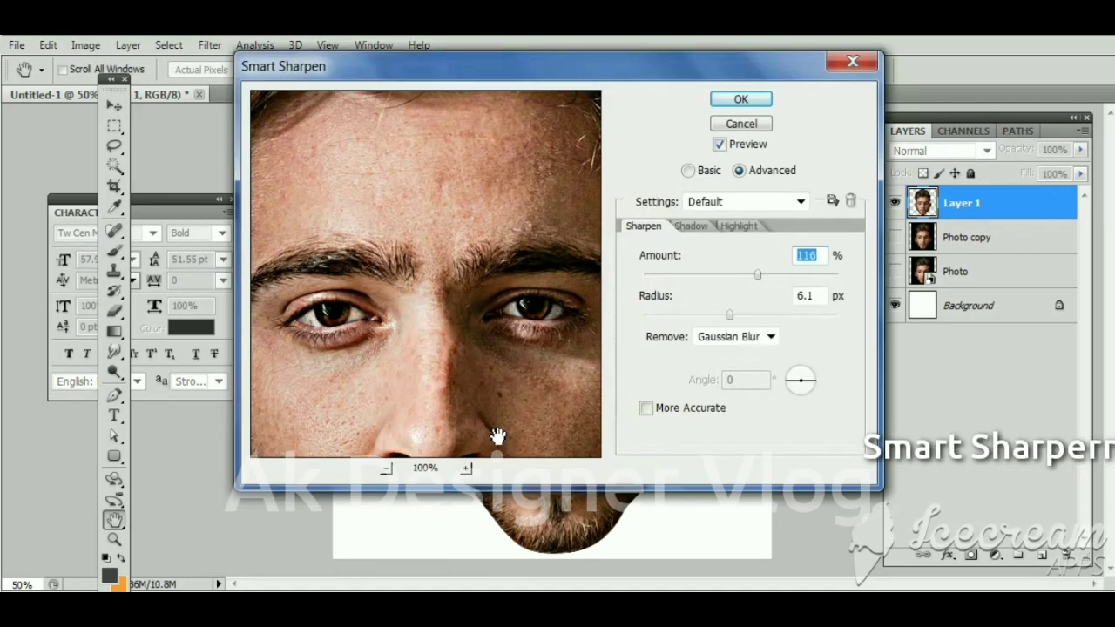
pyautogui.moveTo(757, 274); pyautogui.dragTo(736, 274)
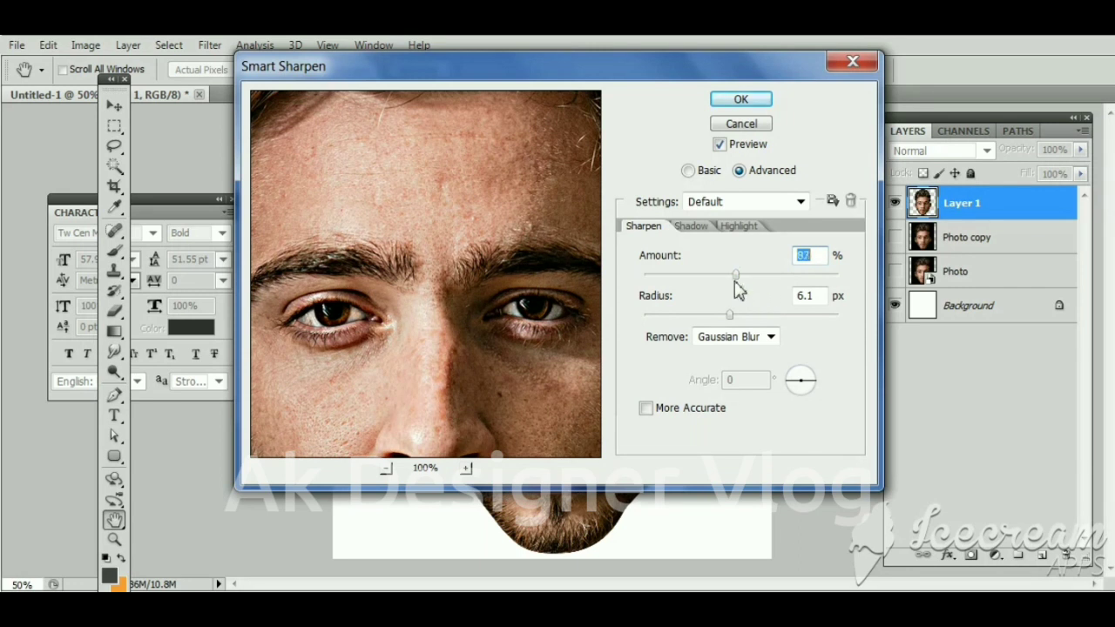
pyautogui.moveTo(734, 315); pyautogui.dragTo(738, 315)
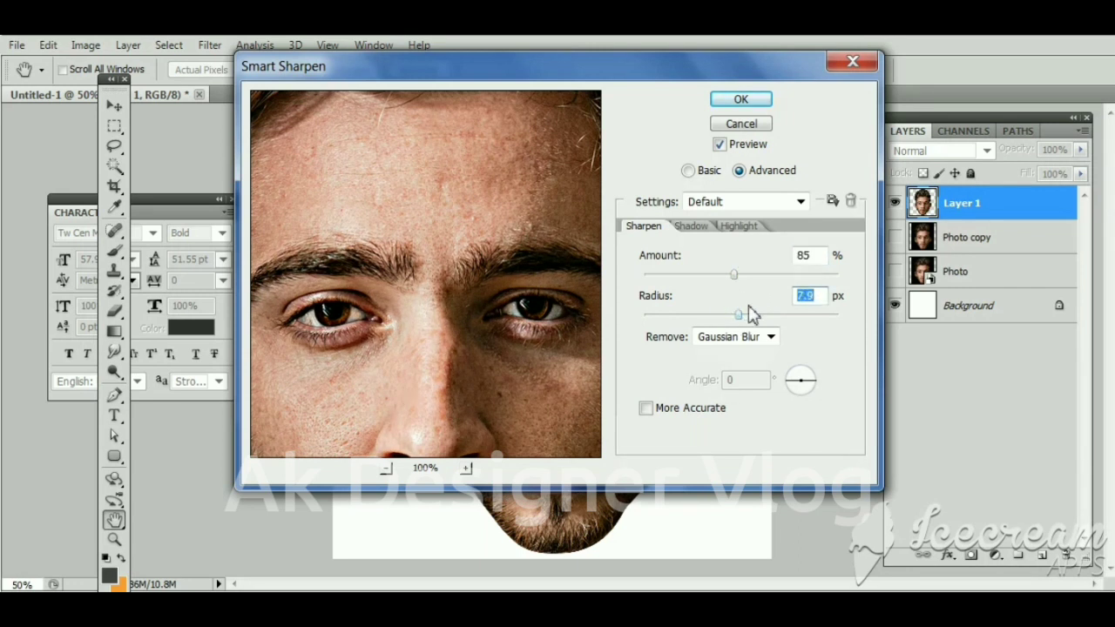
pyautogui.moveTo(734, 274); pyautogui.dragTo(760, 275)
pyautogui.moveTo(755, 315); pyautogui.dragTo(757, 315)
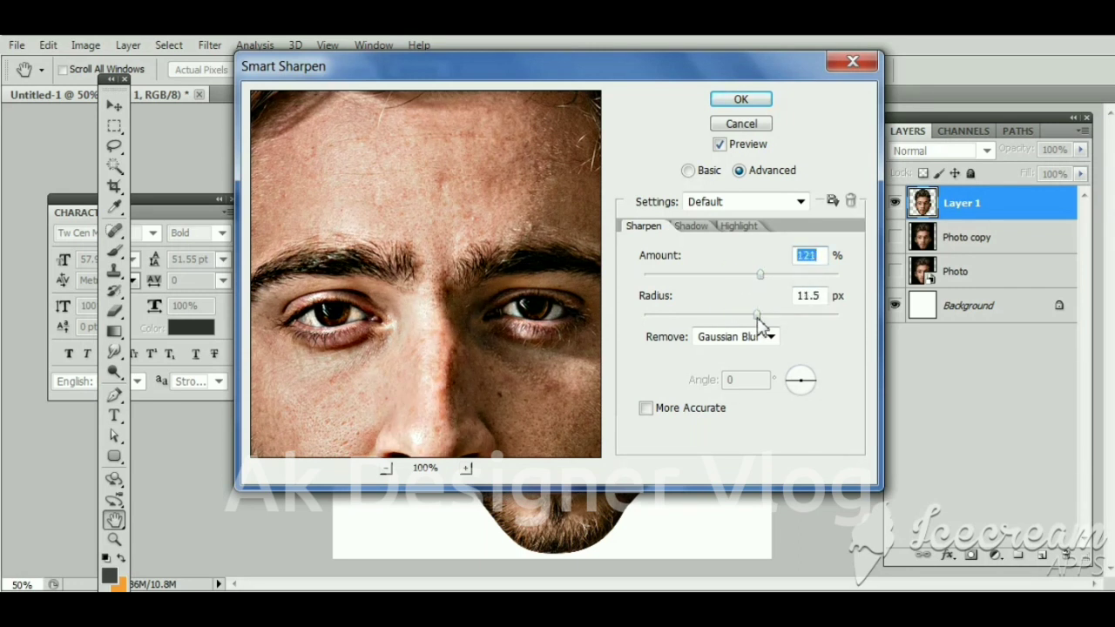
# - Set Shadow fade 19% with tonal width 40%, and Highlight fade 17% with width 38%
pyautogui.click(691, 227)
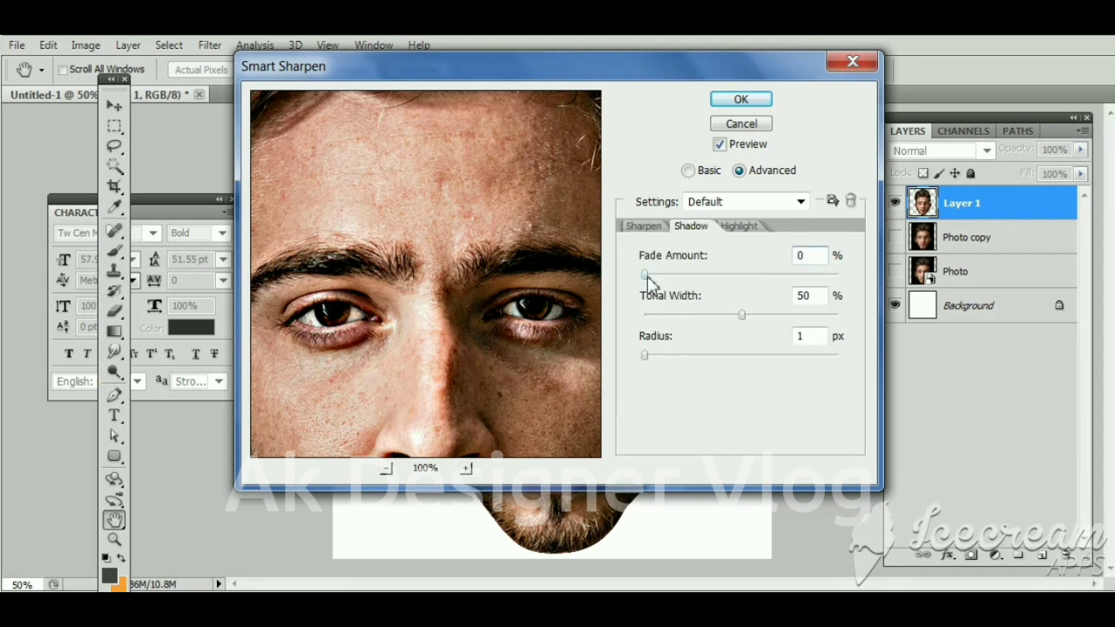
pyautogui.moveTo(646, 275); pyautogui.dragTo(682, 275)
pyautogui.moveTo(740, 316); pyautogui.dragTo(722, 316)
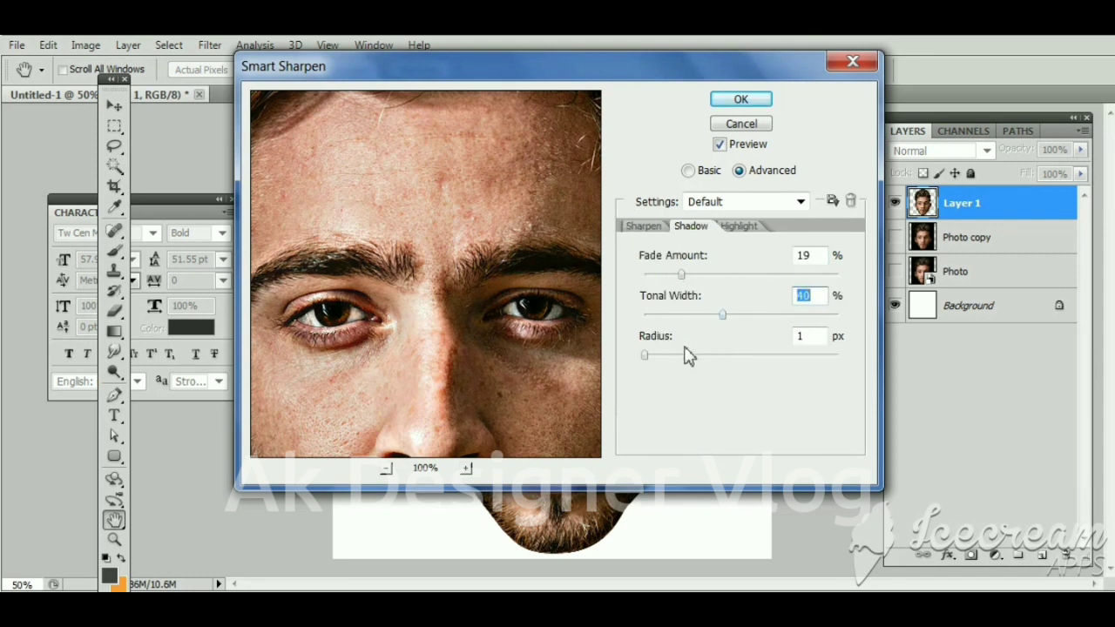
pyautogui.click(738, 228)
pyautogui.moveTo(672, 277); pyautogui.dragTo(677, 275)
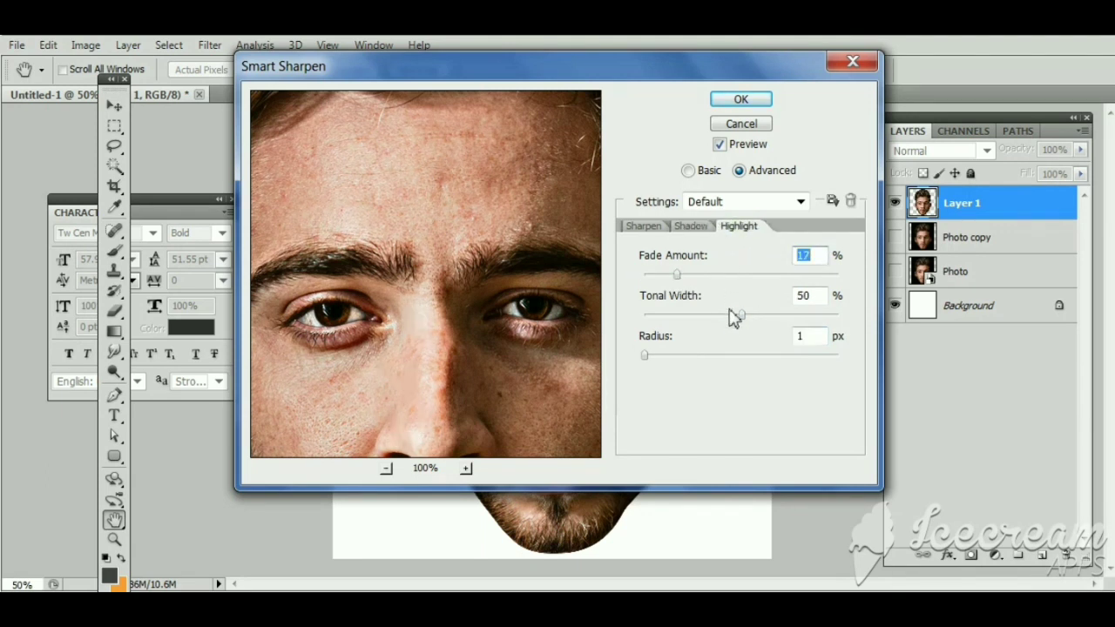
pyautogui.moveTo(736, 315); pyautogui.dragTo(722, 316)
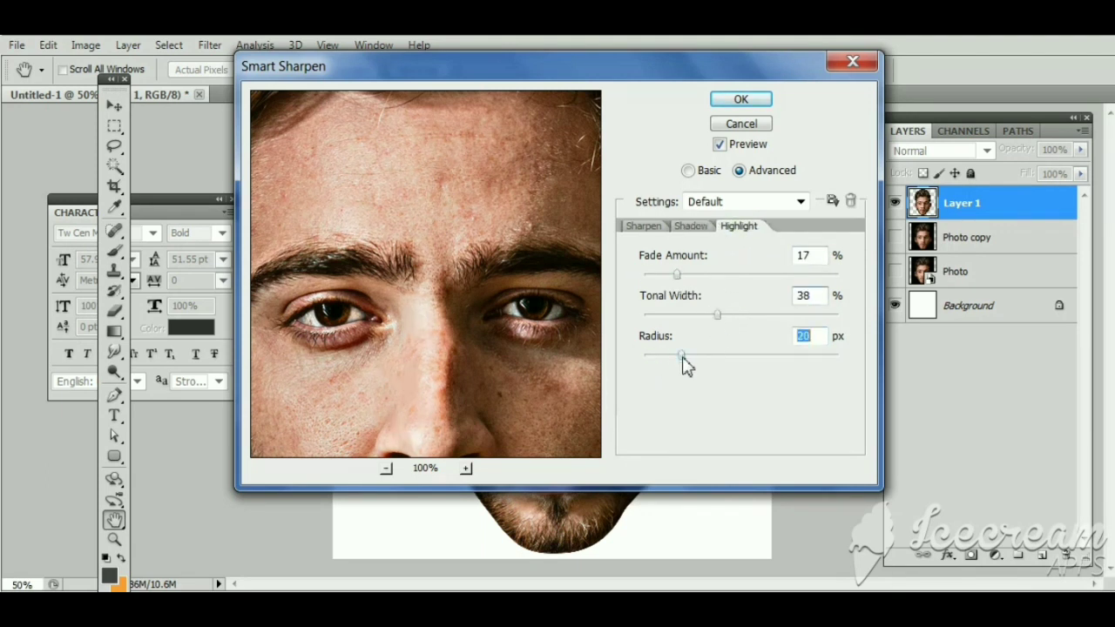
# - Toggle the preview to compare with the original, then apply the Smart Sharpen
pyautogui.click(720, 145)
pyautogui.click(719, 144)
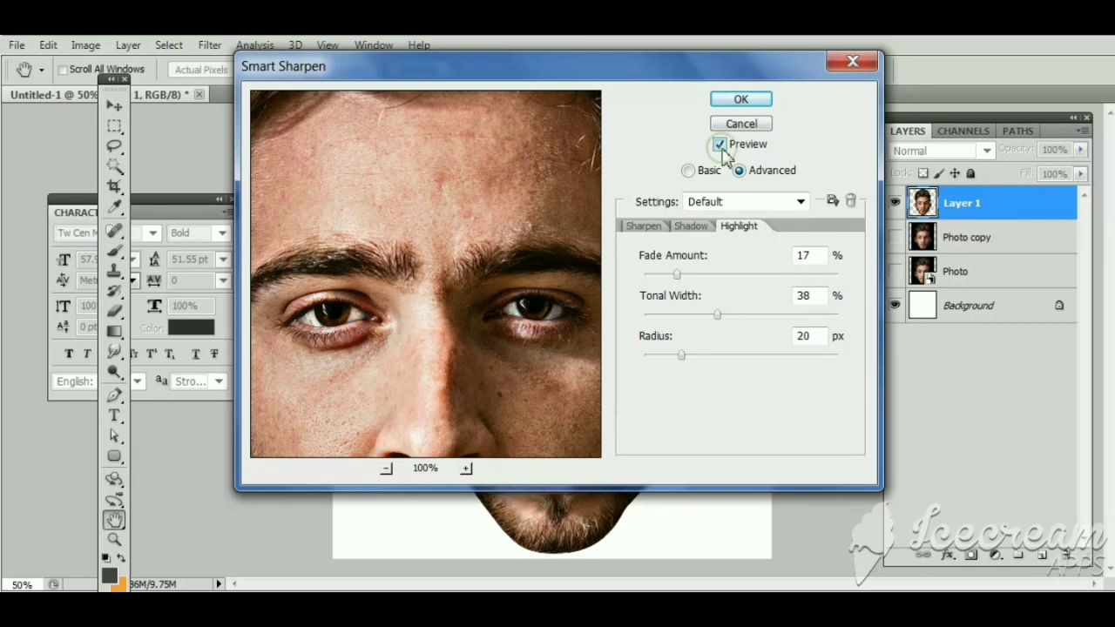
pyautogui.click(720, 145)
pyautogui.click(720, 144)
pyautogui.click(741, 99)
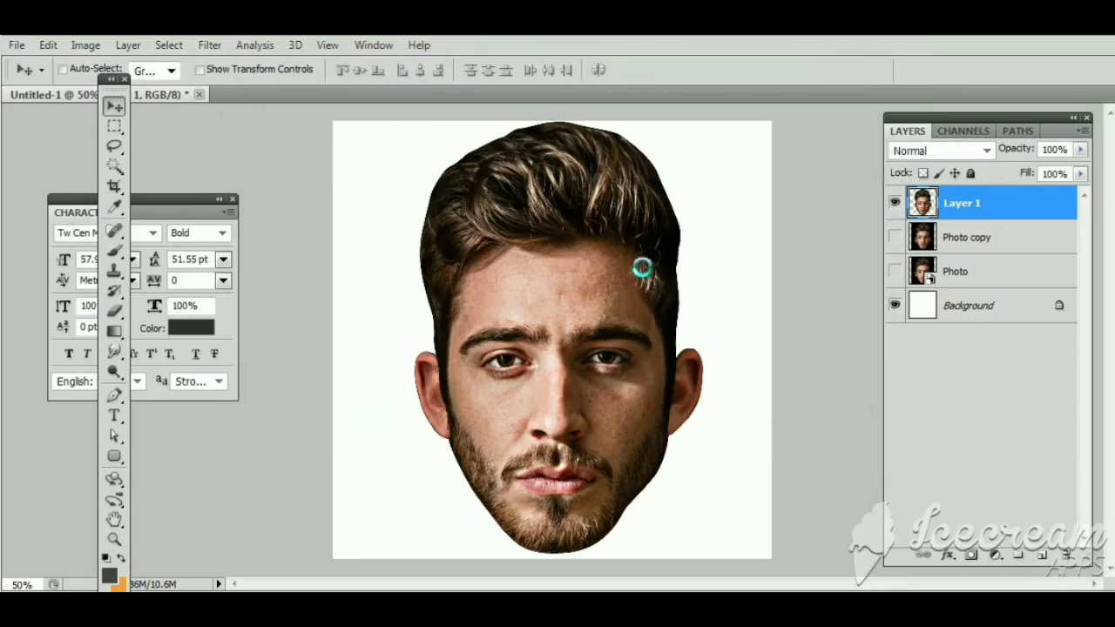
# - Add a Threshold adjustment layer and lower its level to 82
pyautogui.click(998, 557)
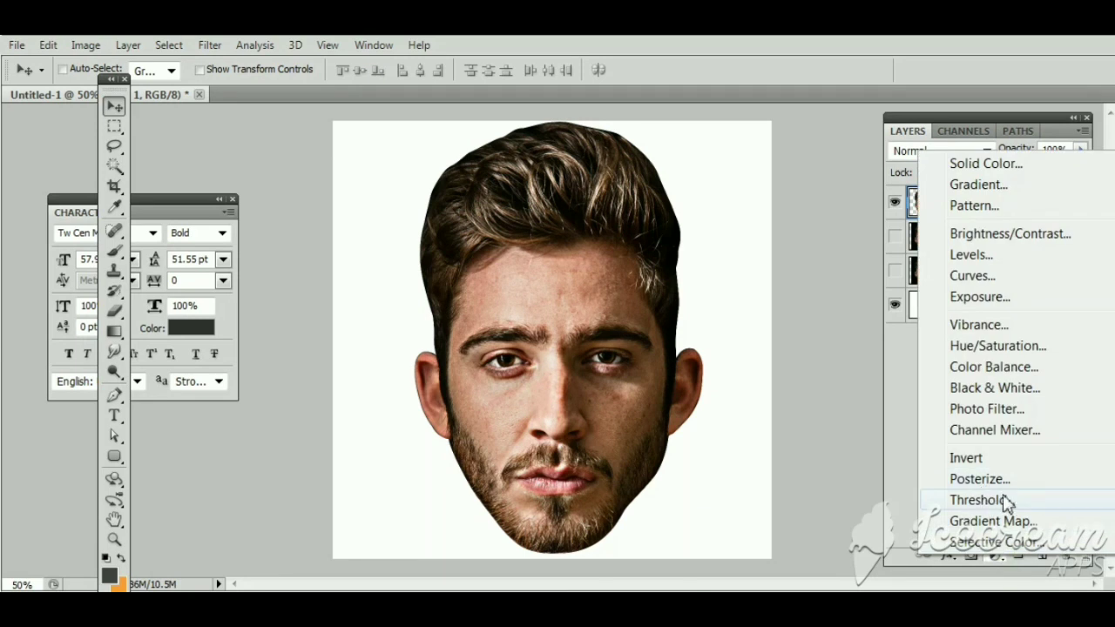
pyautogui.click(981, 500)
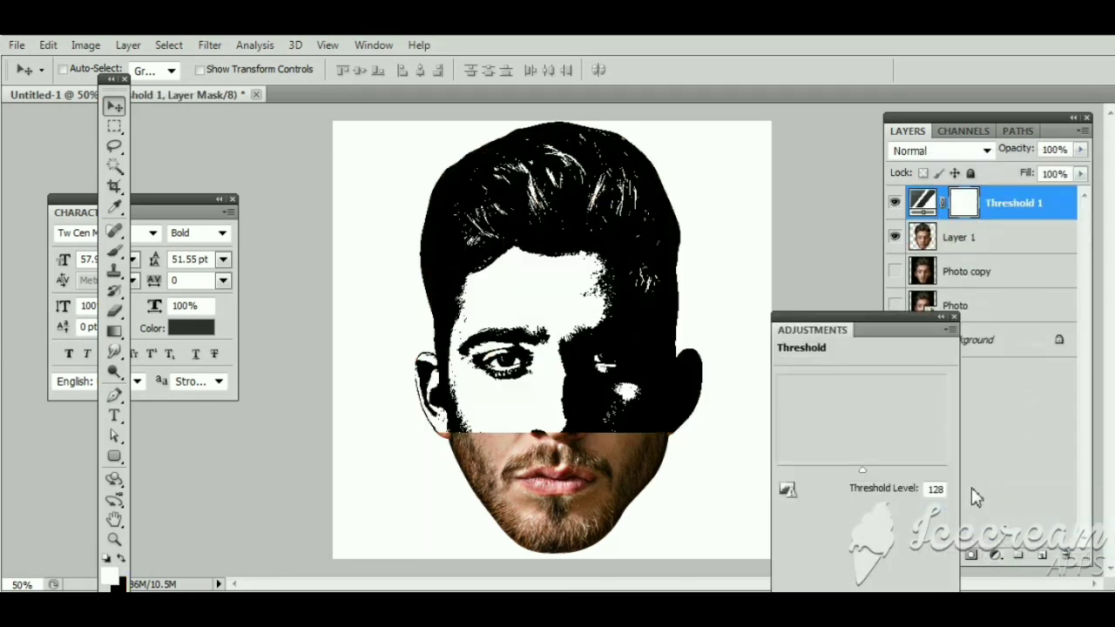
pyautogui.moveTo(864, 472); pyautogui.dragTo(835, 487)
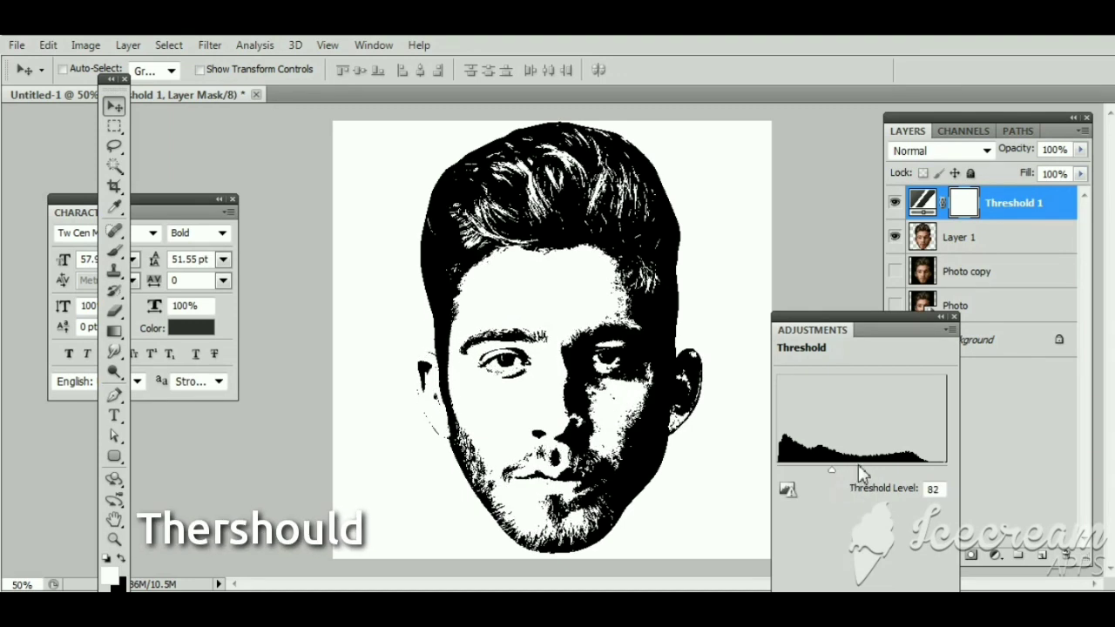
# - Apply the Diffuse filter in Anisotropic mode to Layer 1
pyautogui.click(971, 249)
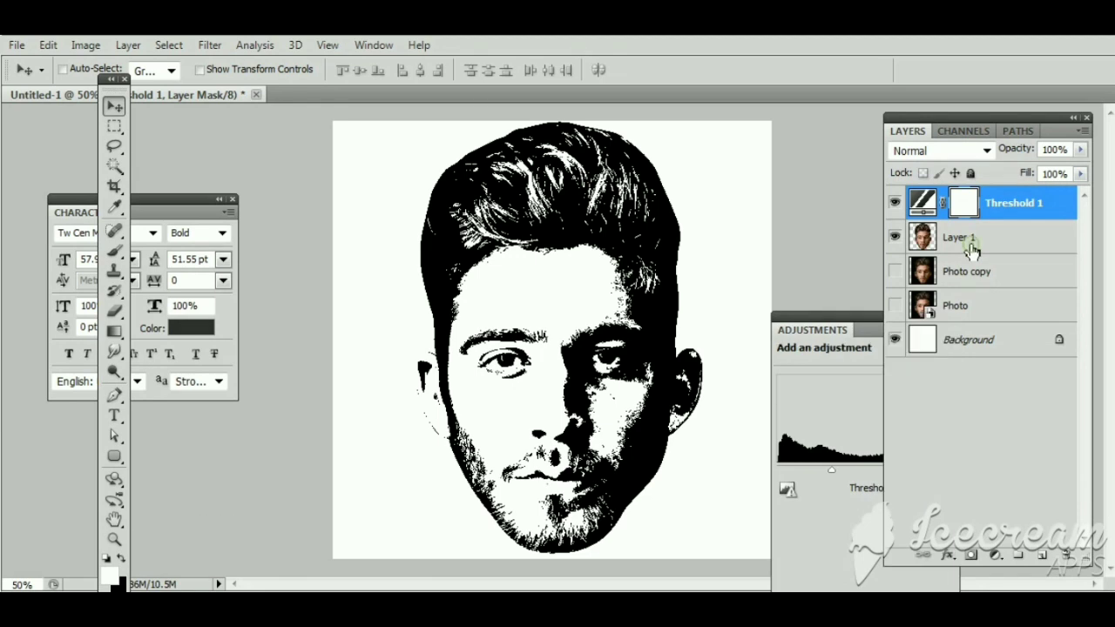
pyautogui.click(209, 44)
pyautogui.moveTo(232, 414)
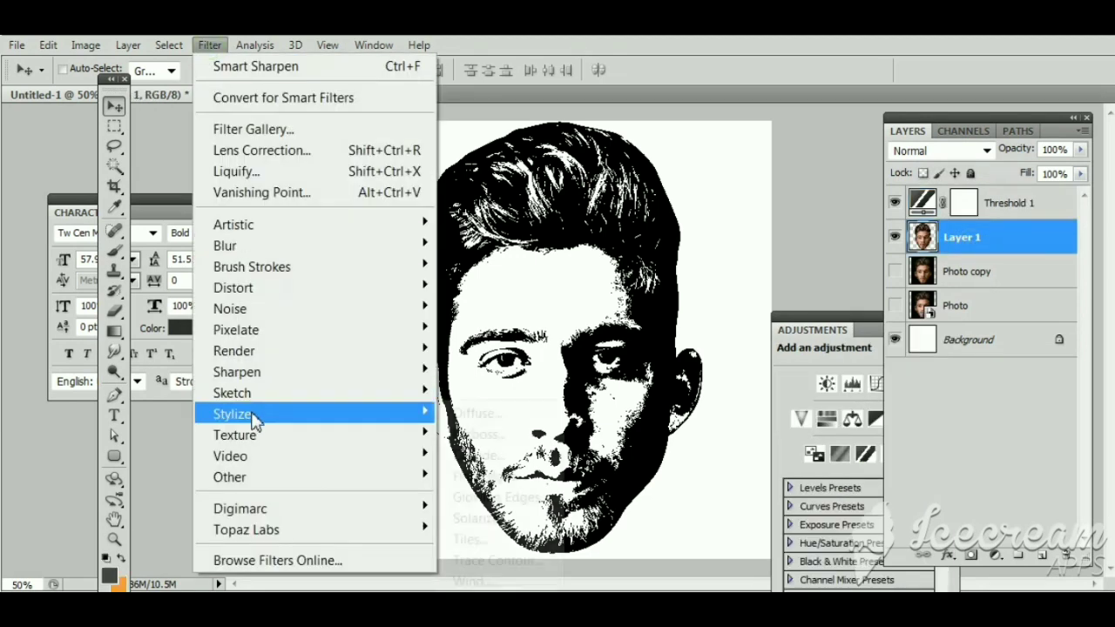
pyautogui.click(477, 416)
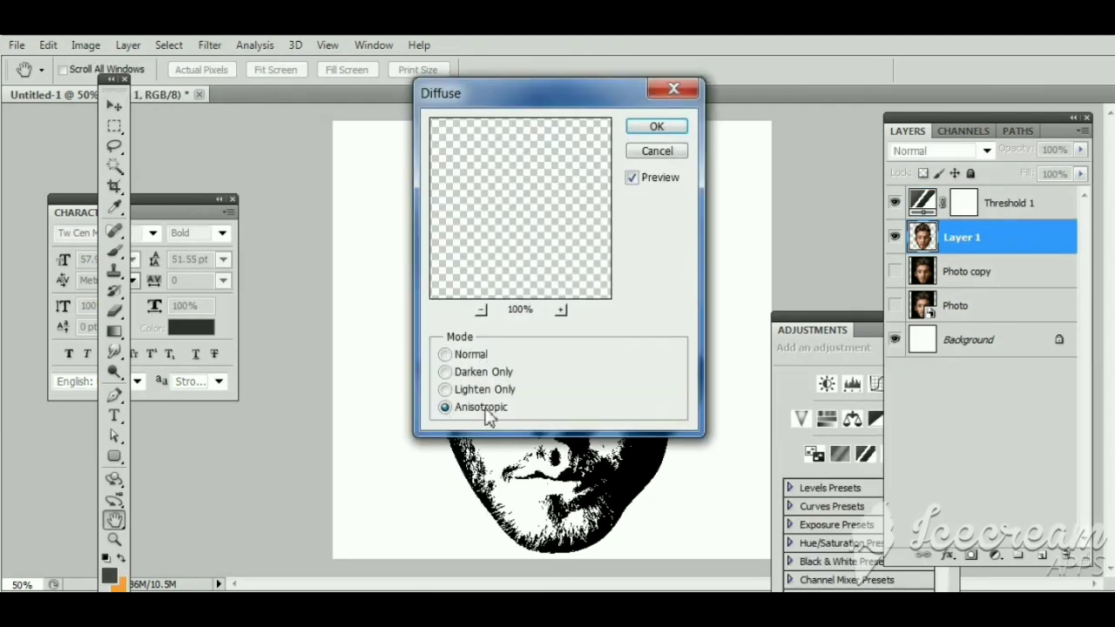
pyautogui.click(641, 130)
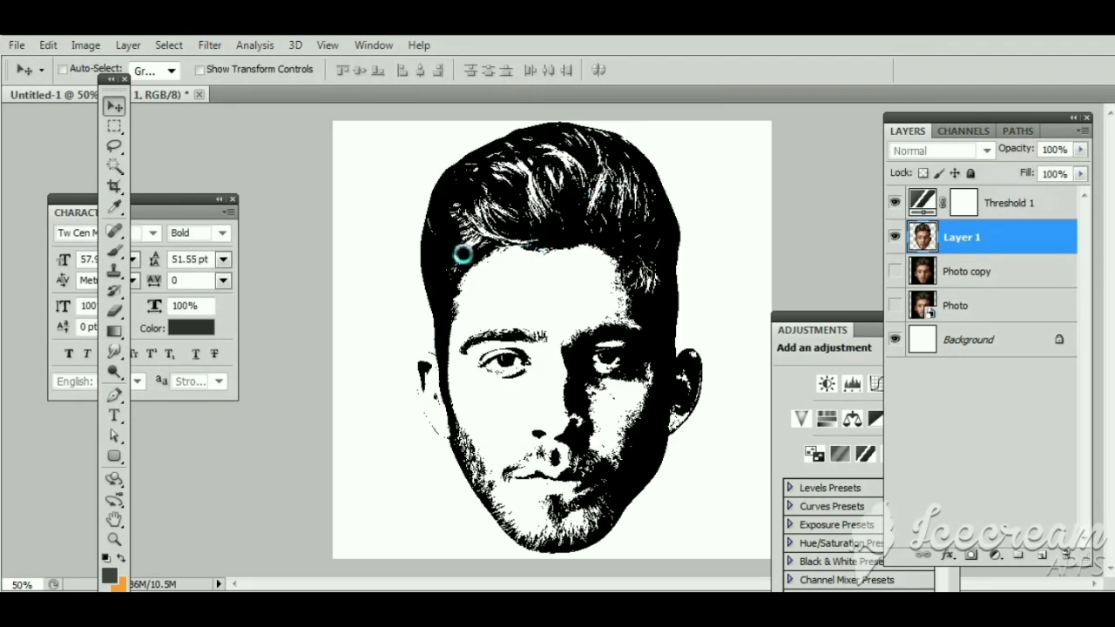
# - Apply a second Smart Sharpen to Layer 1 with the radius reduced to 5.9 px
pyautogui.click(209, 44)
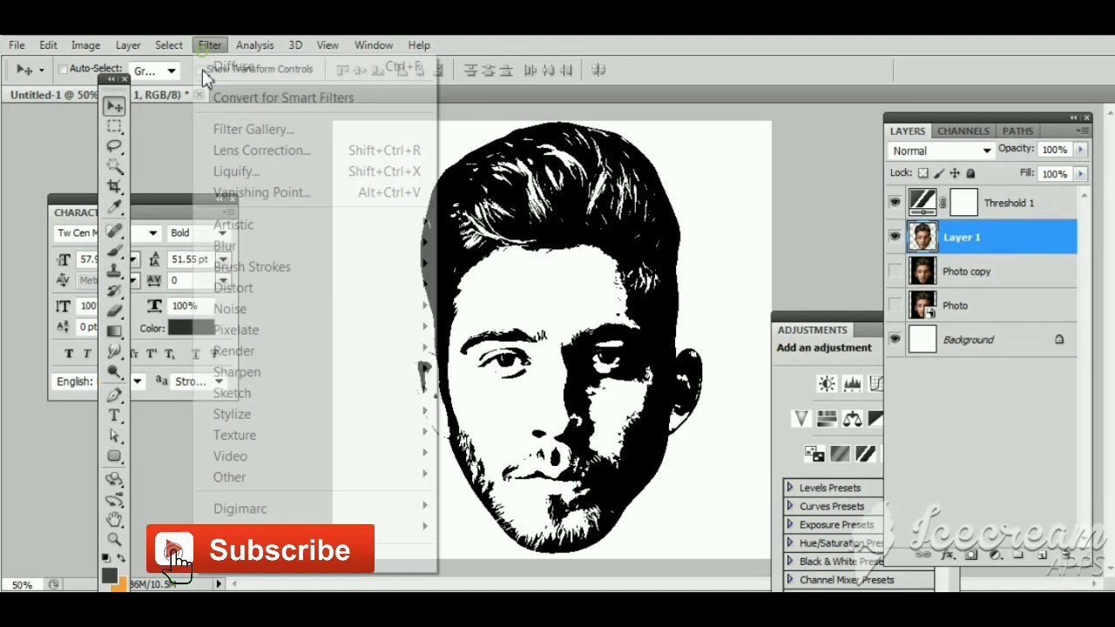
pyautogui.moveTo(237, 372)
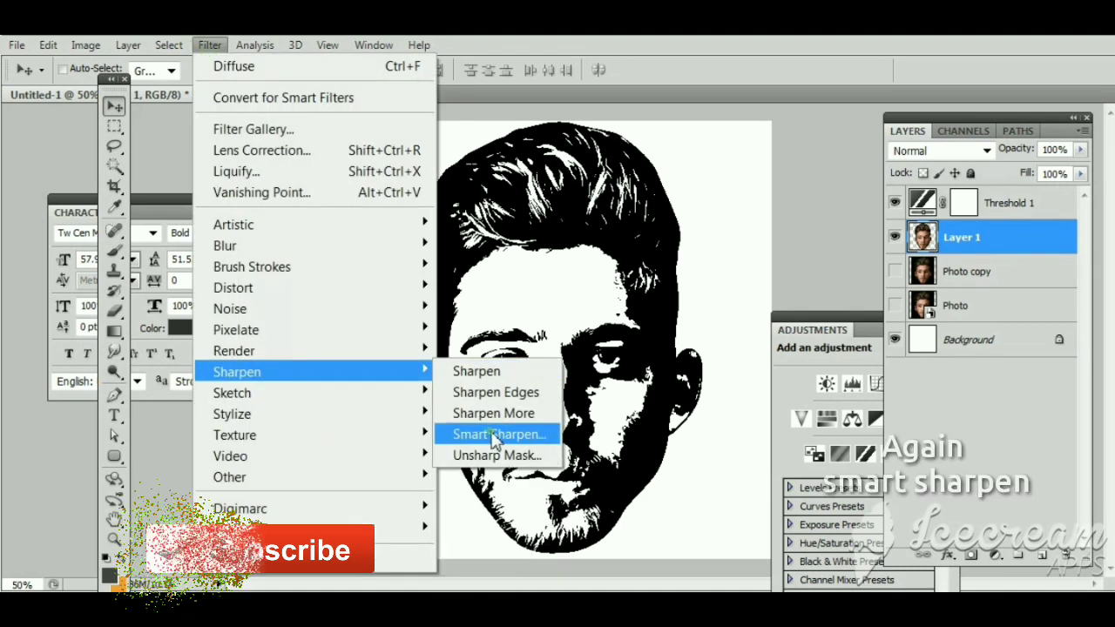
pyautogui.click(505, 430)
pyautogui.moveTo(514, 82); pyautogui.dragTo(184, 122)
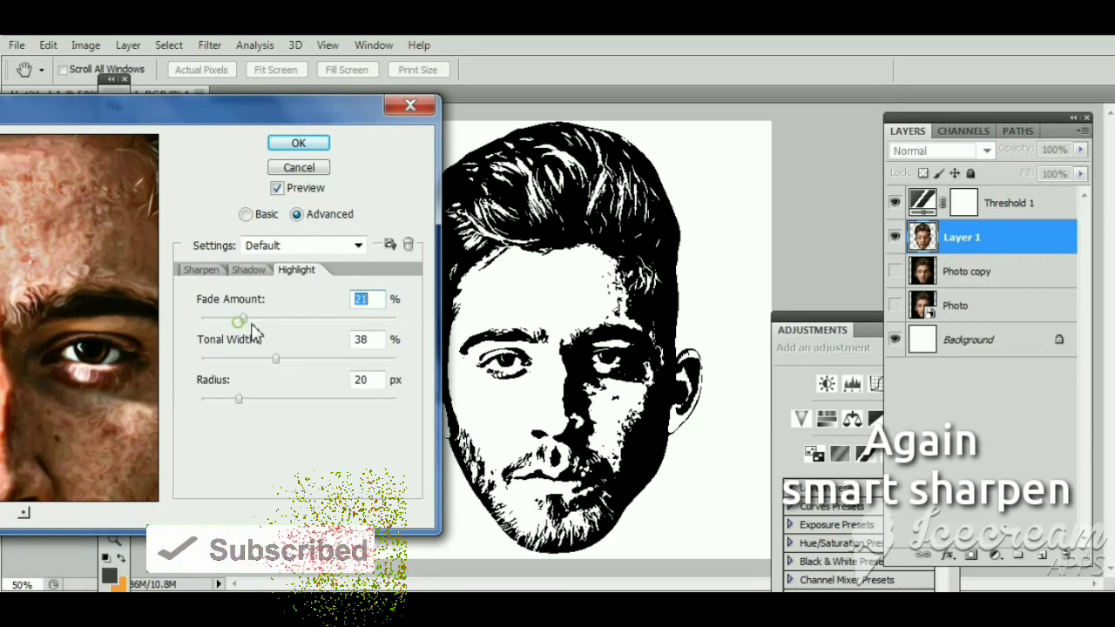
pyautogui.moveTo(235, 319)
pyautogui.mouseDown()
pyautogui.moveTo(341, 326)
pyautogui.moveTo(322, 321)
pyautogui.mouseUp()
pyautogui.click(201, 270)
pyautogui.moveTo(322, 367); pyautogui.dragTo(286, 366)
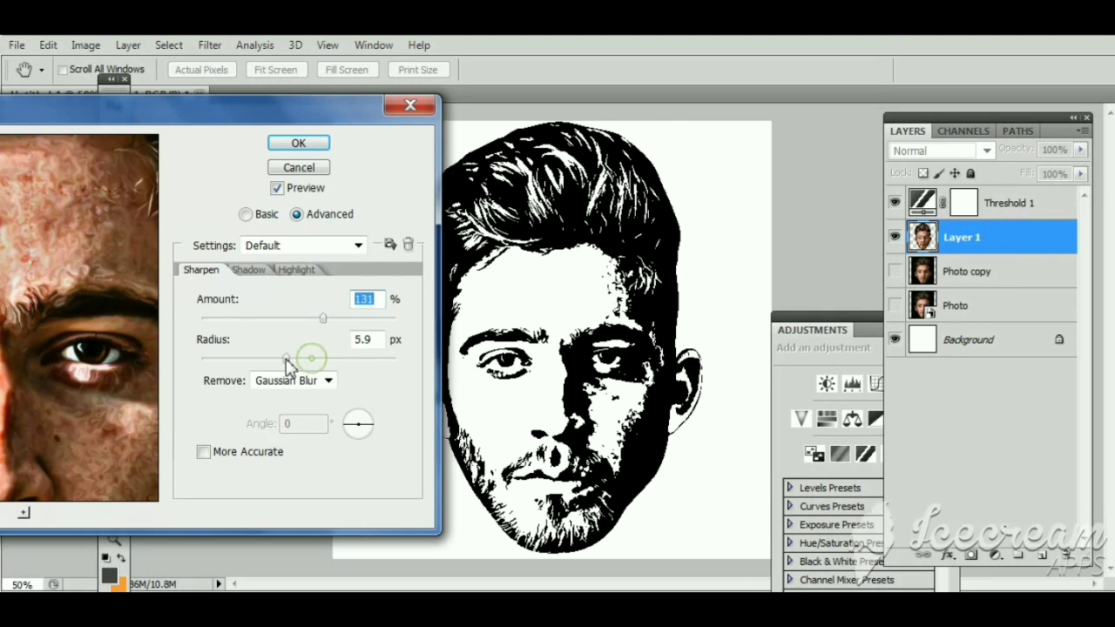
pyautogui.press('Return')
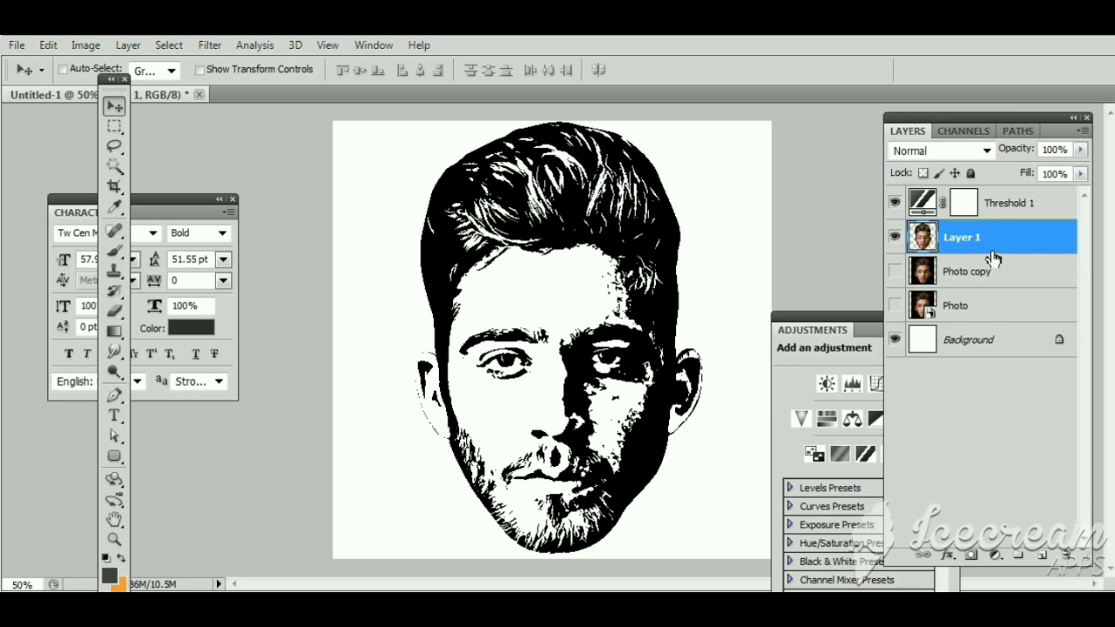
# - Duplicate Layer 1 and apply a 7.2 px High Pass filter to the copy
pyautogui.rightClick(967, 243)
pyautogui.click(828, 217)
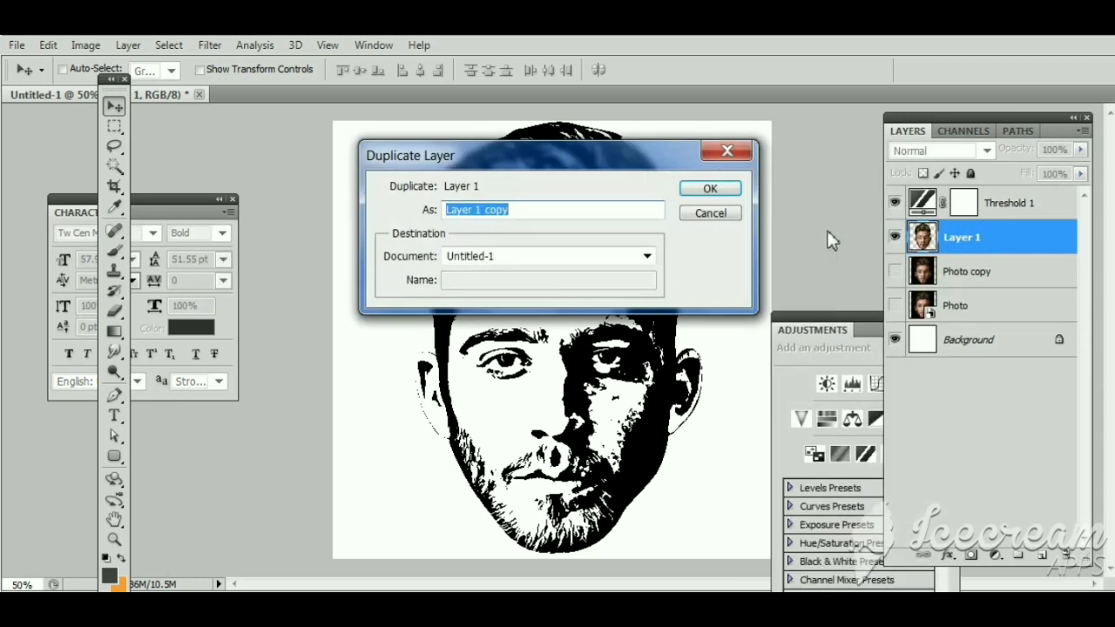
pyautogui.click(710, 189)
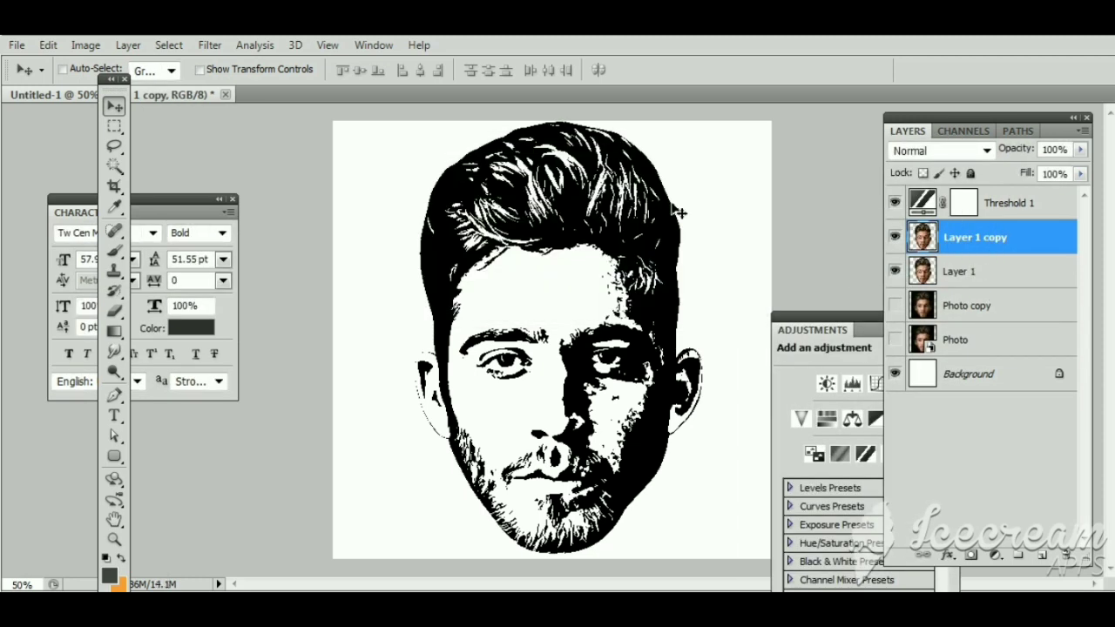
pyautogui.click(209, 45)
pyautogui.moveTo(228, 477)
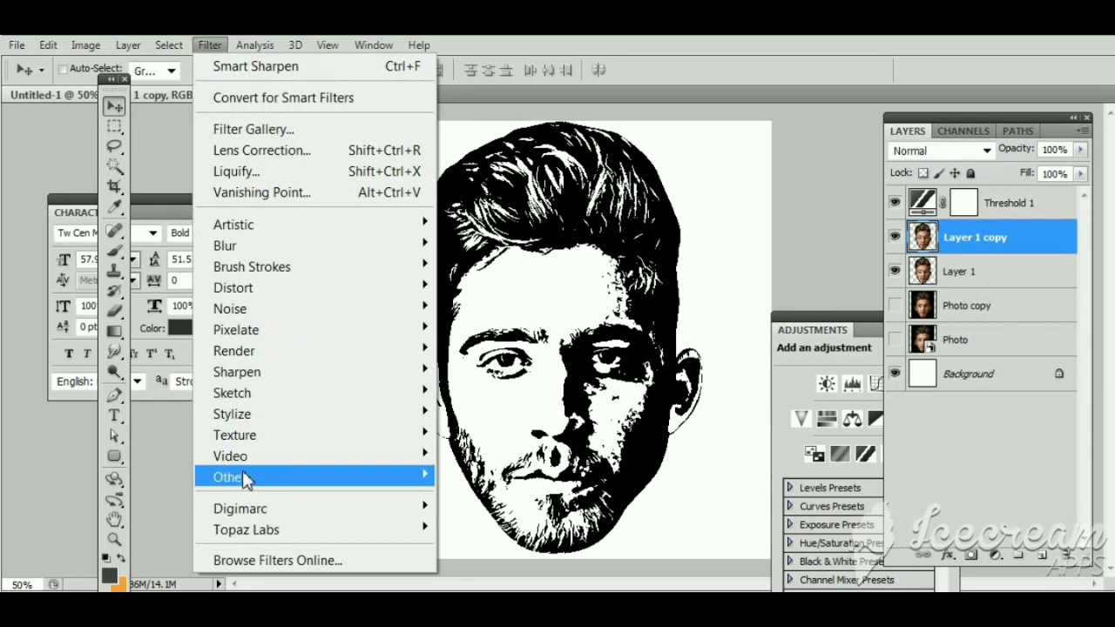
pyautogui.click(475, 498)
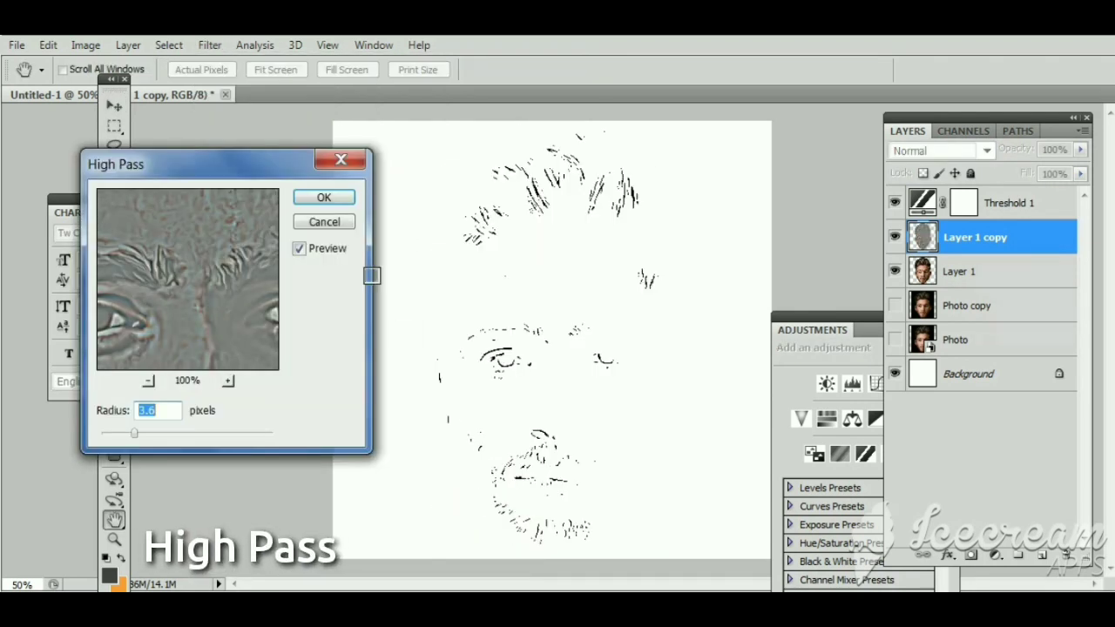
pyautogui.moveTo(134, 433); pyautogui.dragTo(159, 438)
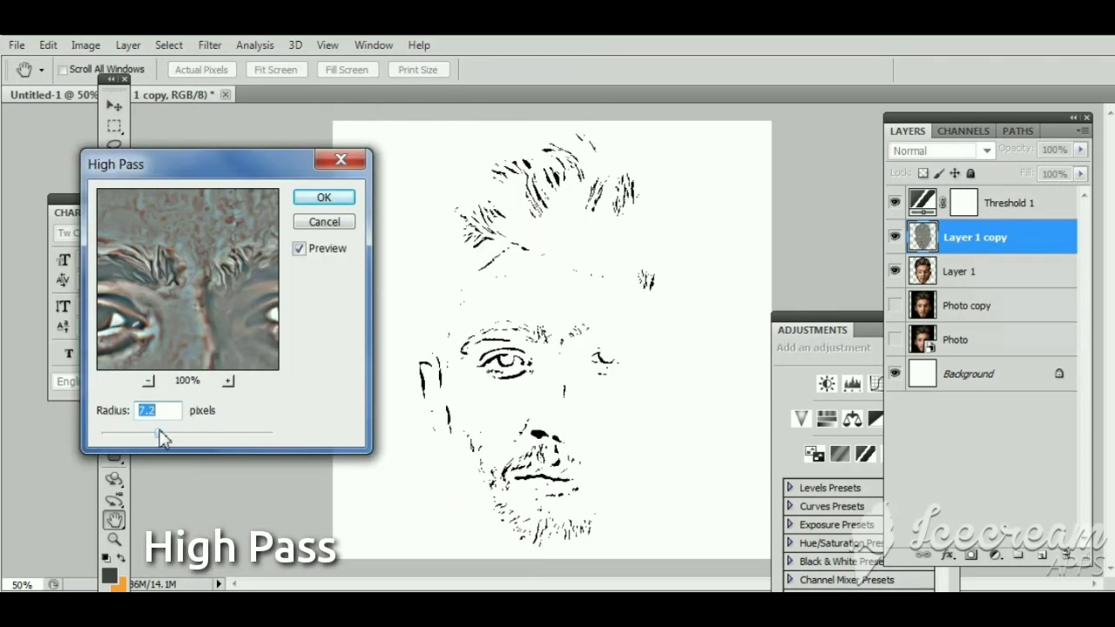
pyautogui.click(324, 199)
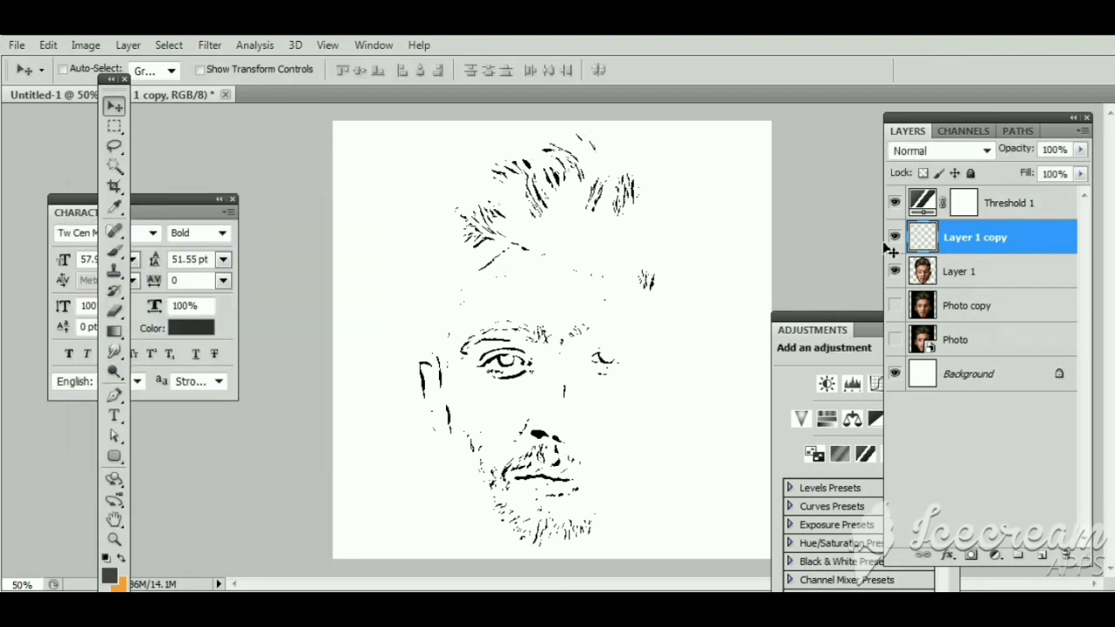
# - Set Layer 1 copy's blend mode to Vivid Light
pyautogui.click(982, 151)
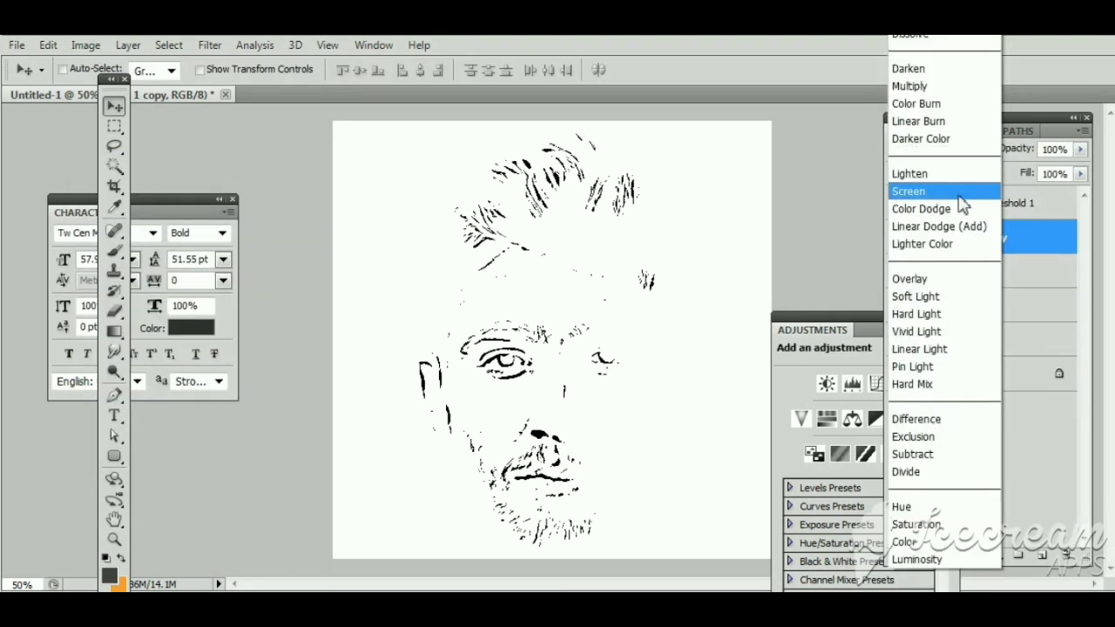
pyautogui.click(920, 331)
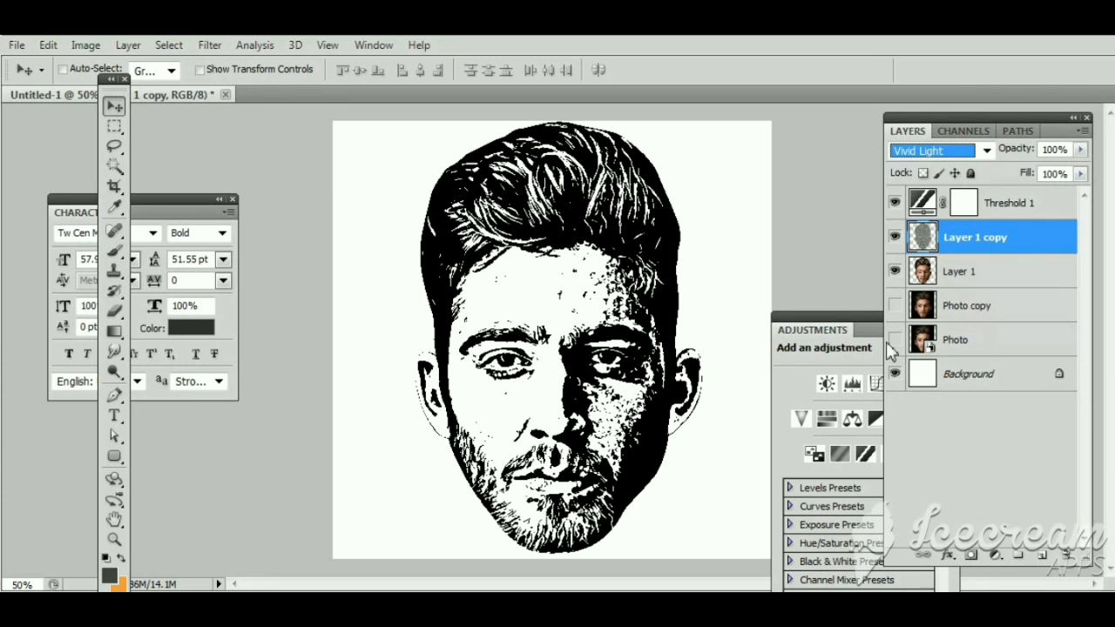
pyautogui.click(965, 277)
# - Group Threshold 1, Layer 1 copy and Layer 1 into Group 1
pyautogui.keyDown('shift'); pyautogui.click(996, 215); pyautogui.keyUp('shift')
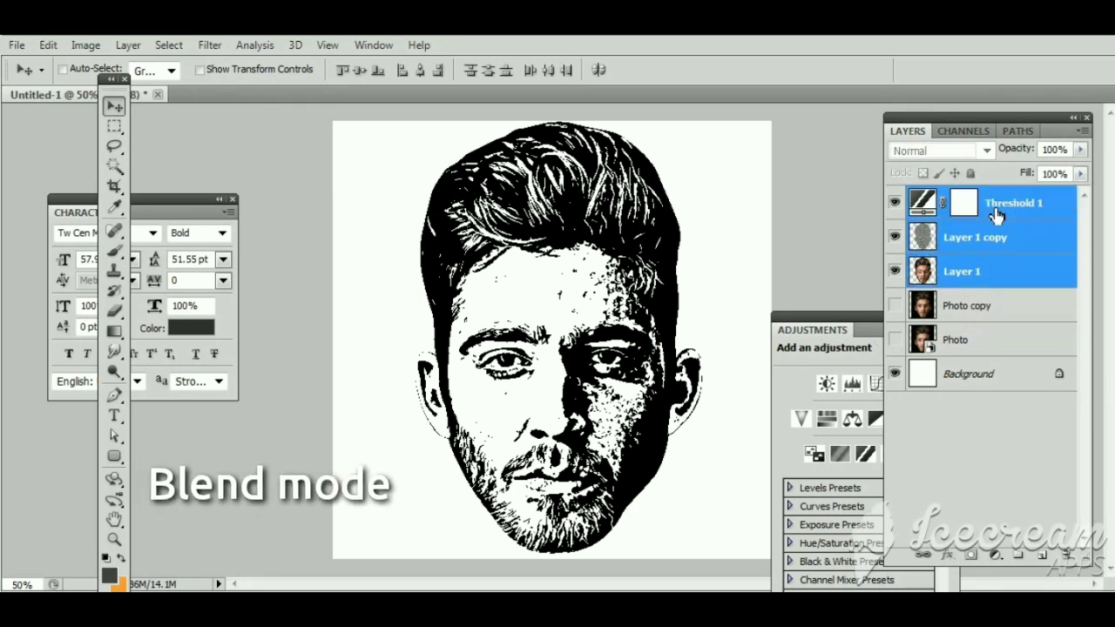
pyautogui.rightClick(996, 216)
pyautogui.press('Escape')
pyautogui.click(1021, 559)
pyautogui.click(998, 224)
pyautogui.keyDown('shift'); pyautogui.click(1001, 292); pyautogui.keyUp('shift')
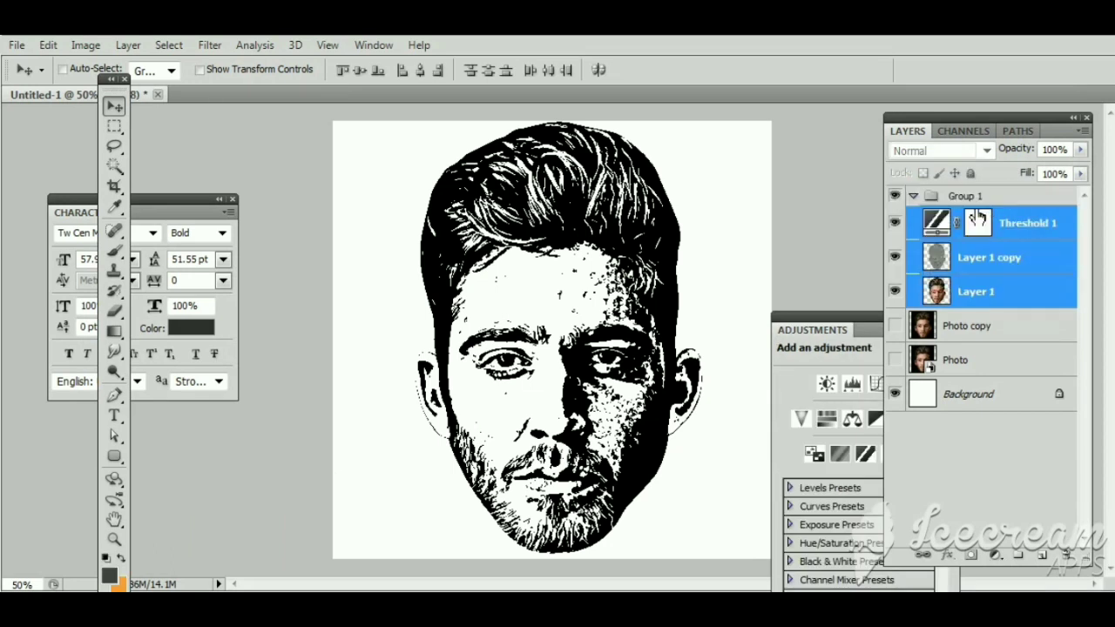
pyautogui.click(913, 197)
pyautogui.click(965, 199)
# - Duplicate Group 1 and merge the Group 1 copy into a single layer
pyautogui.rightClick(965, 200)
pyautogui.click(983, 236)
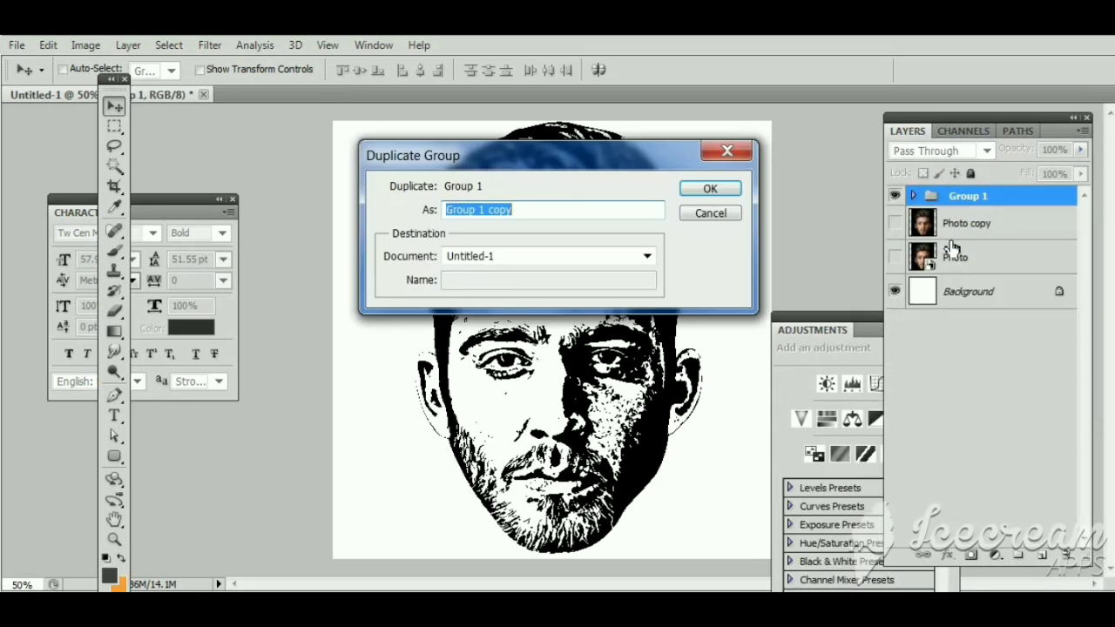
pyautogui.press('Return')
pyautogui.rightClick(963, 209)
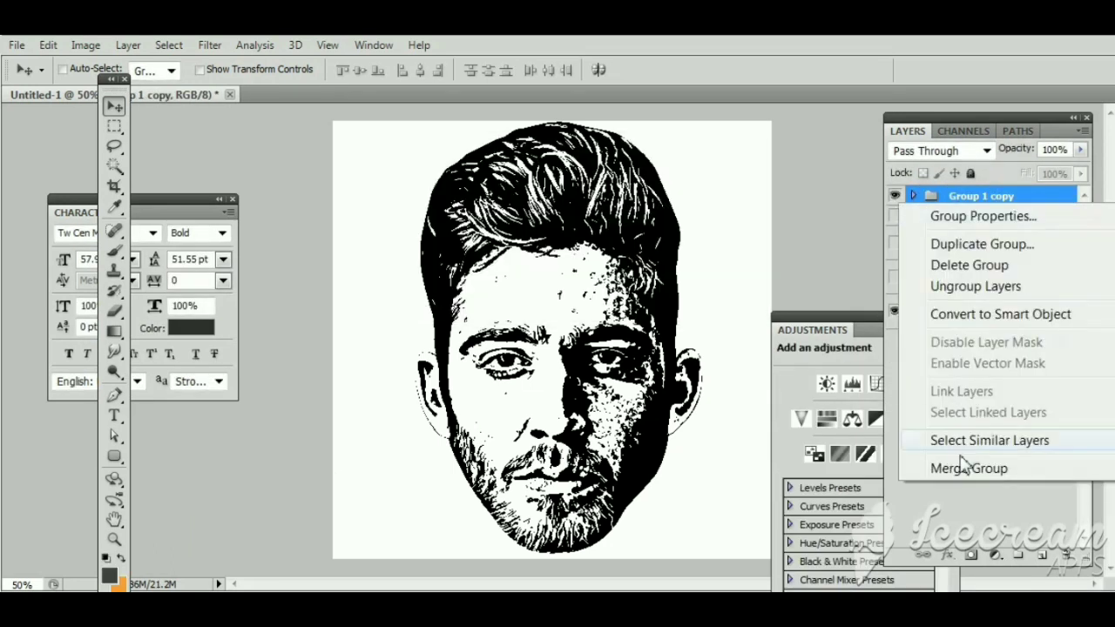
pyautogui.click(962, 470)
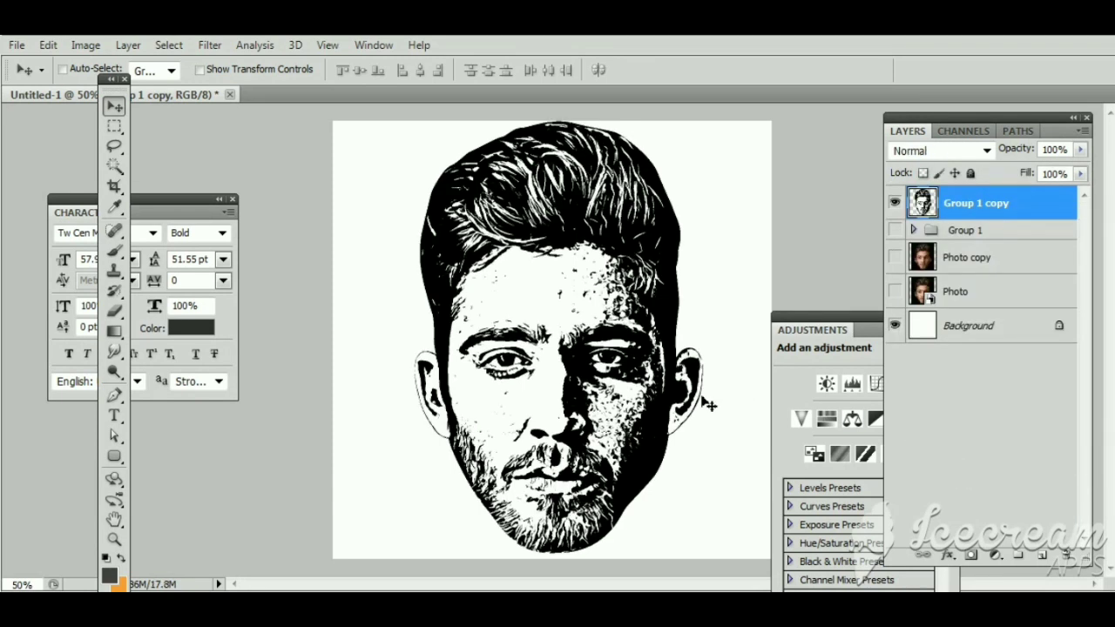
# - Lasso the speckled forehead, fill it with eyedropped white, and deselect
pyautogui.click(867, 330)
pyautogui.scroll(3, 595, 297)
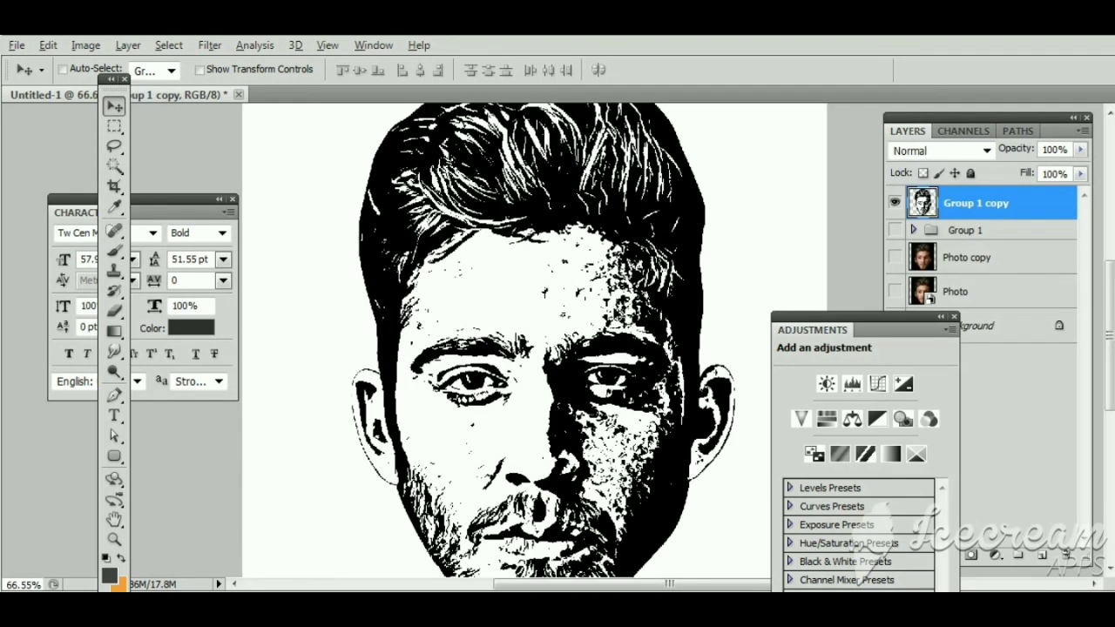
pyautogui.click(114, 148)
pyautogui.scroll(3, 487, 348)
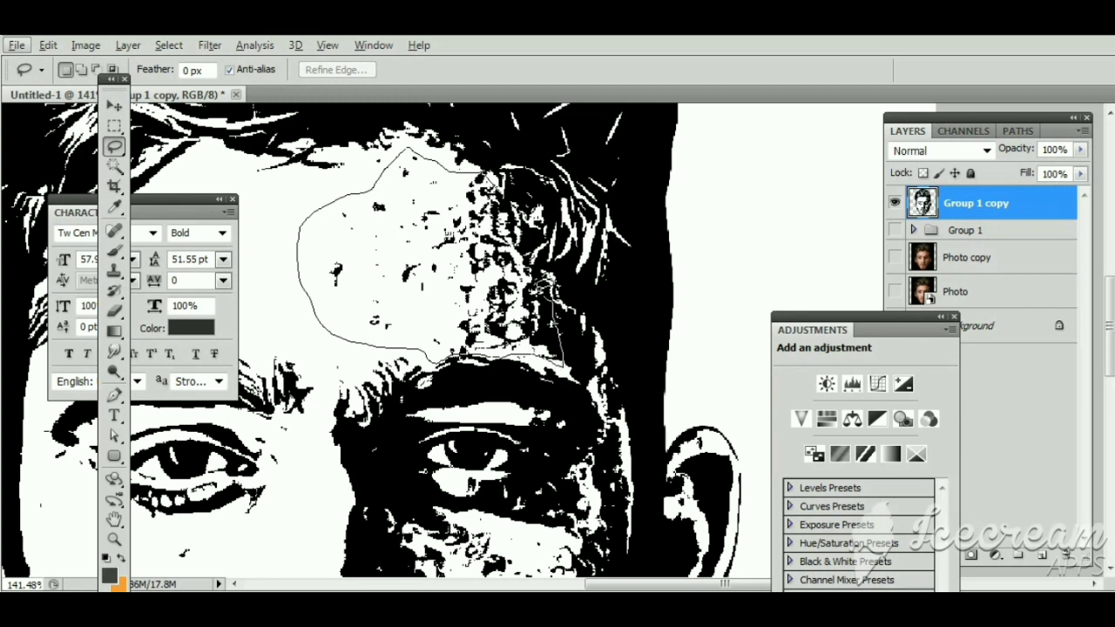
pyautogui.moveTo(550, 324); pyautogui.dragTo(505, 185)
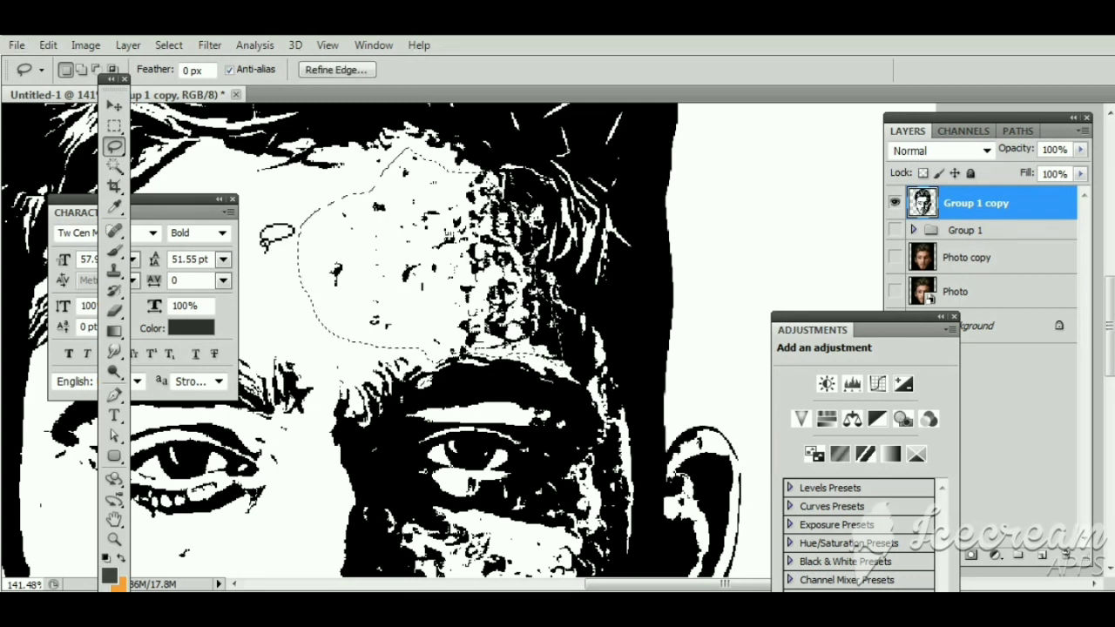
pyautogui.click(114, 206)
pyautogui.click(390, 214)
pyautogui.hotkey('alt', 'BackSpace')
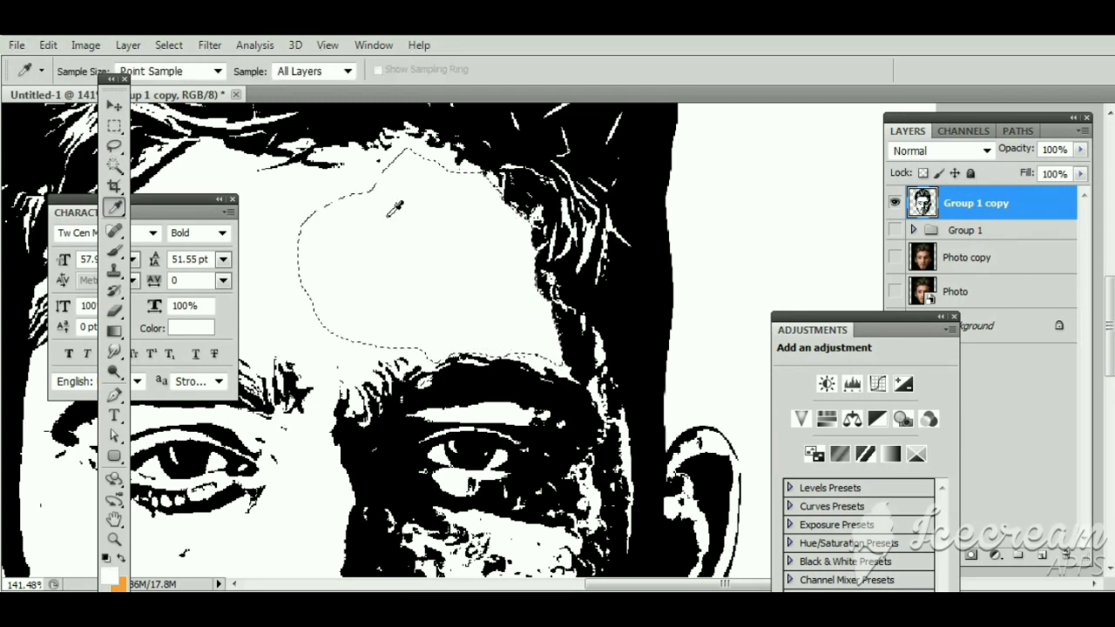
pyautogui.click(114, 126)
pyautogui.hotkey('ctrl', 'd')
pyautogui.scroll(-2, 487, 282)
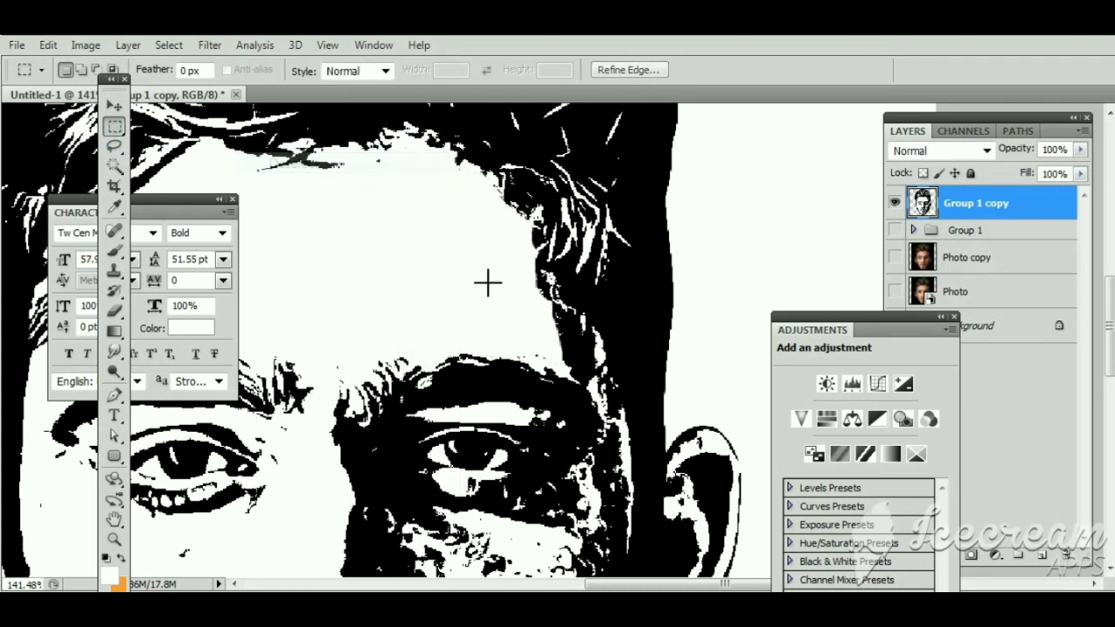
pyautogui.hscroll(-3, 488, 281)
# - Set up a fully hard 19 px round white brush
pyautogui.click(114, 146)
pyautogui.scroll(-2, 419, 387)
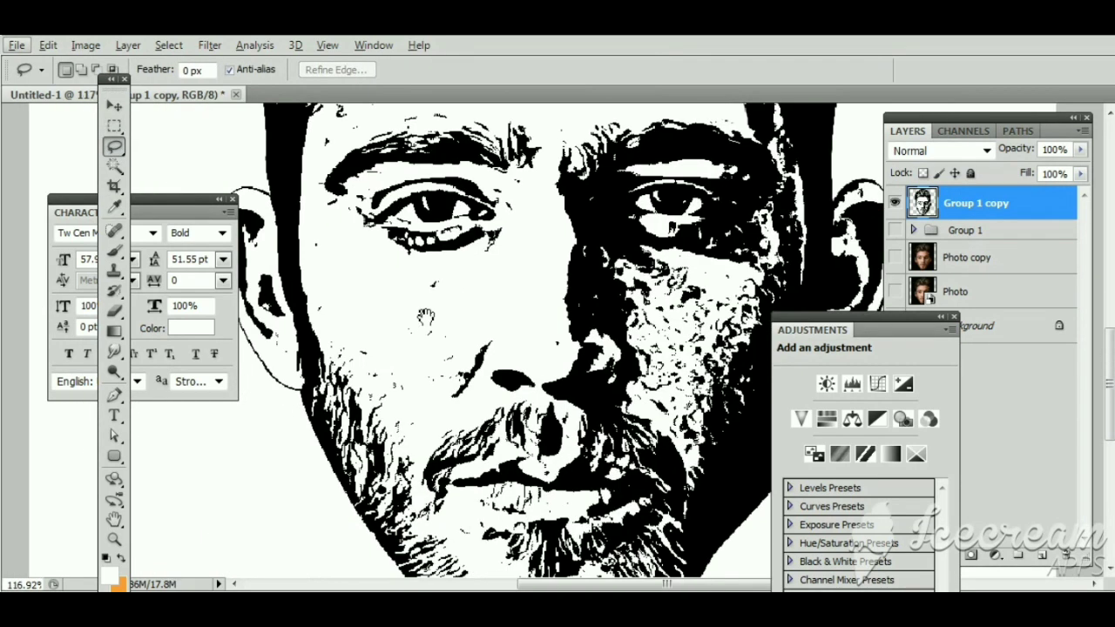
pyautogui.click(116, 252)
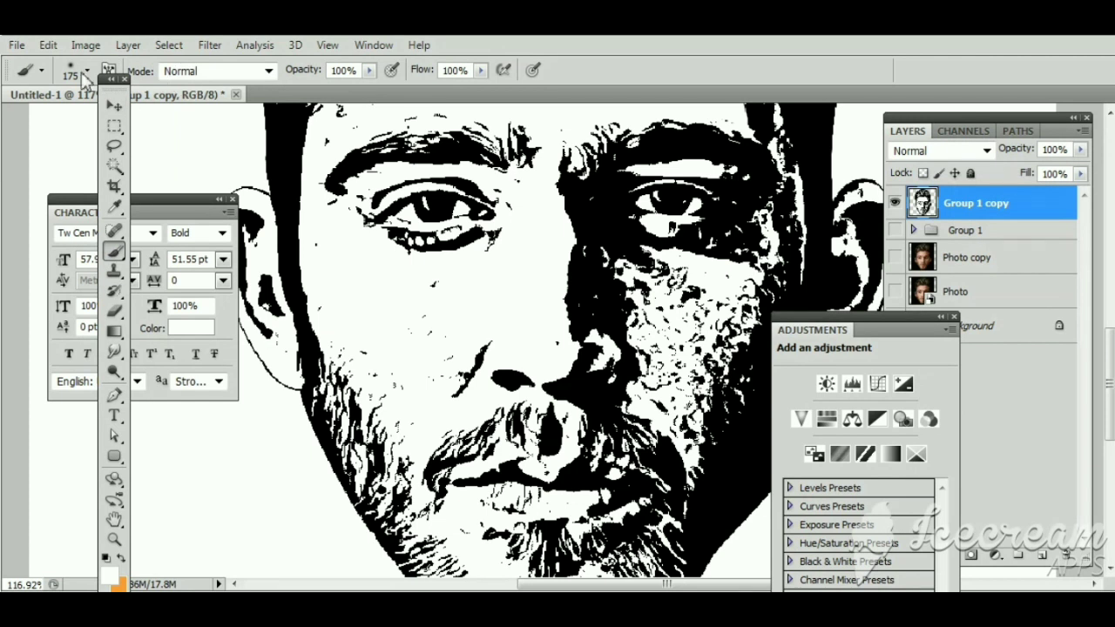
pyautogui.click(85, 73)
pyautogui.write('36')
pyautogui.press('Return')
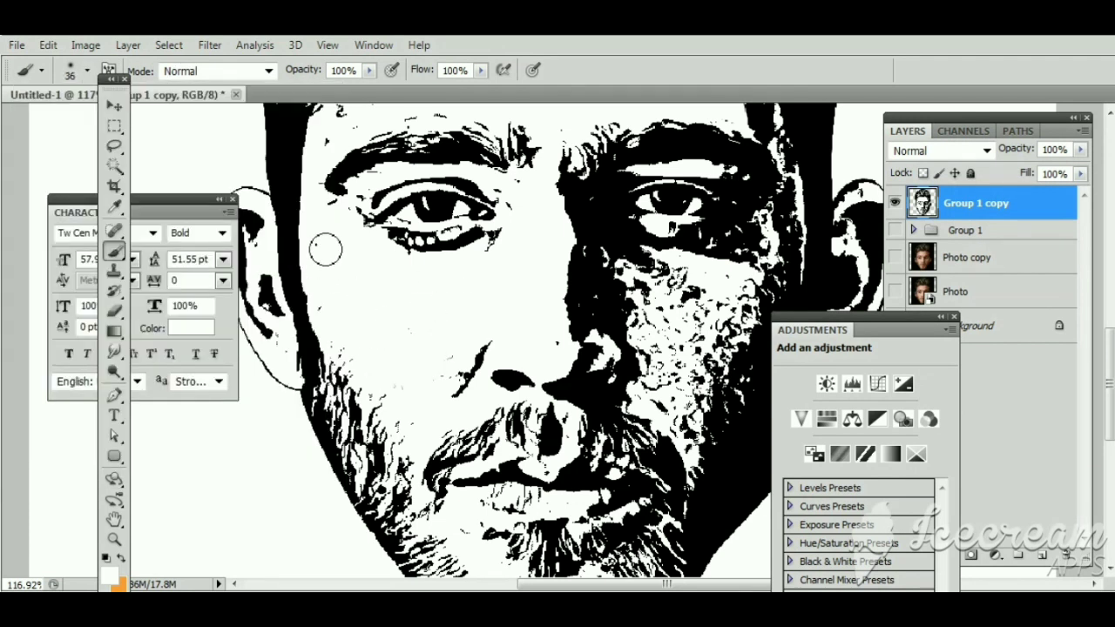
pyautogui.moveTo(361, 274); pyautogui.dragTo(361, 411)
pyautogui.click(87, 71)
pyautogui.moveTo(49, 122); pyautogui.dragTo(45, 122)
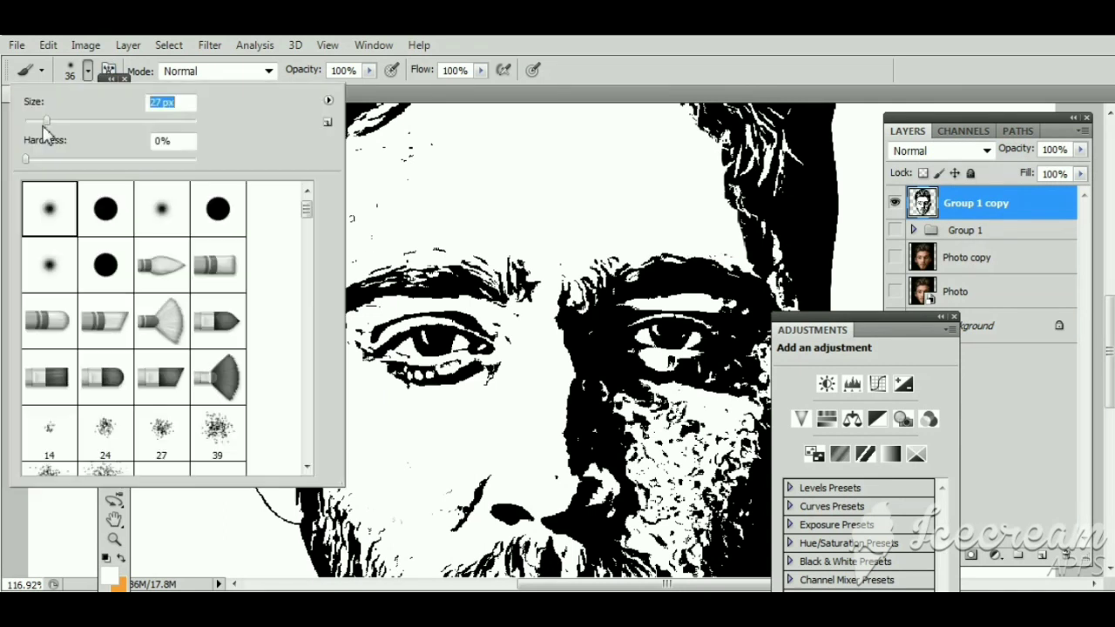
pyautogui.press('Return')
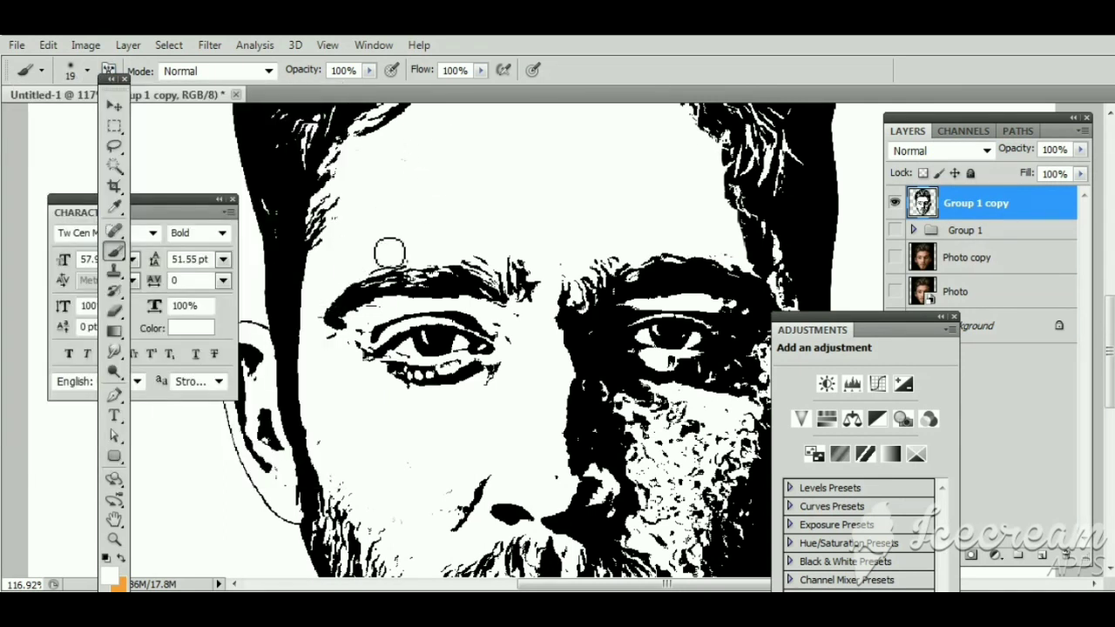
pyautogui.moveTo(389, 253)
pyautogui.mouseDown()
pyautogui.moveTo(256, 177)
pyautogui.moveTo(224, 113)
pyautogui.mouseUp()
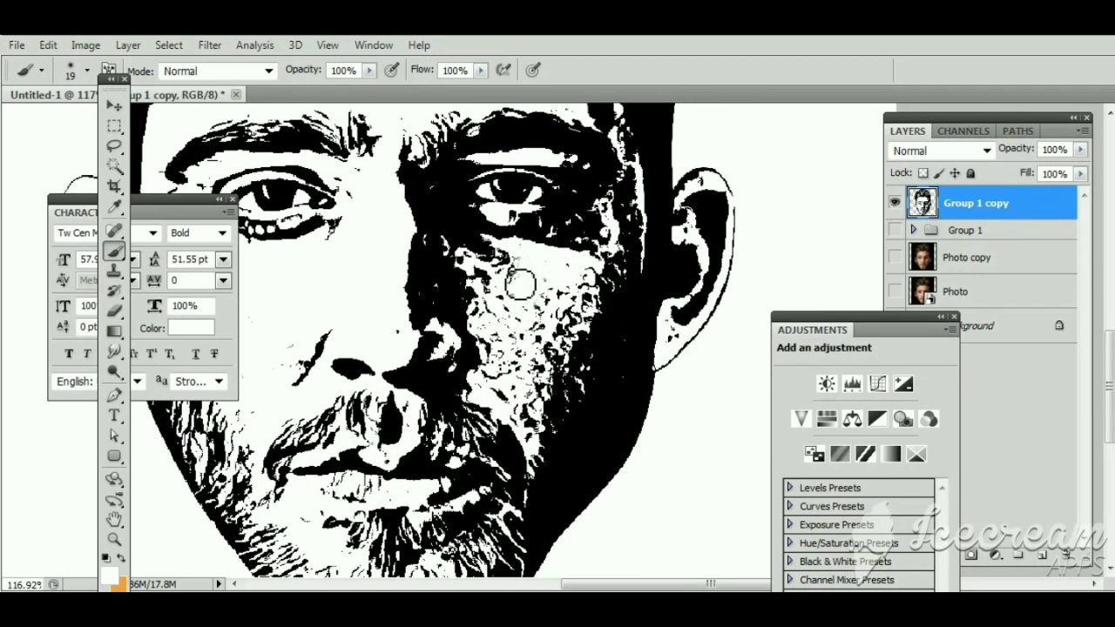
pyautogui.click(87, 71)
pyautogui.click(105, 209)
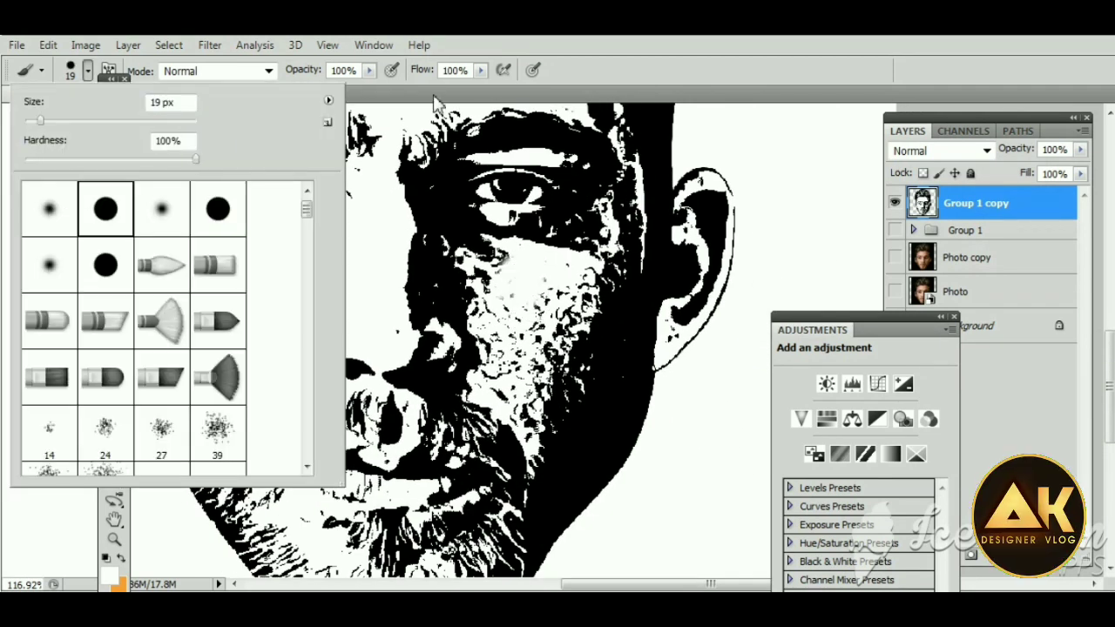
pyautogui.press('Return')
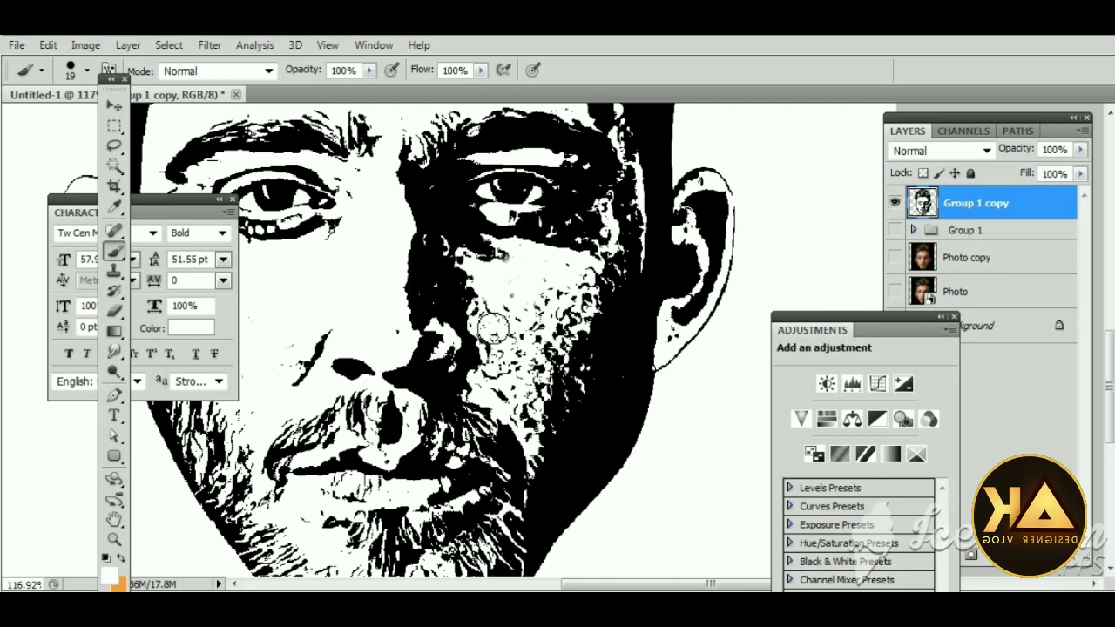
# - Paint white over the black speckles across the right cheek
pyautogui.moveTo(505, 267); pyautogui.dragTo(471, 262)
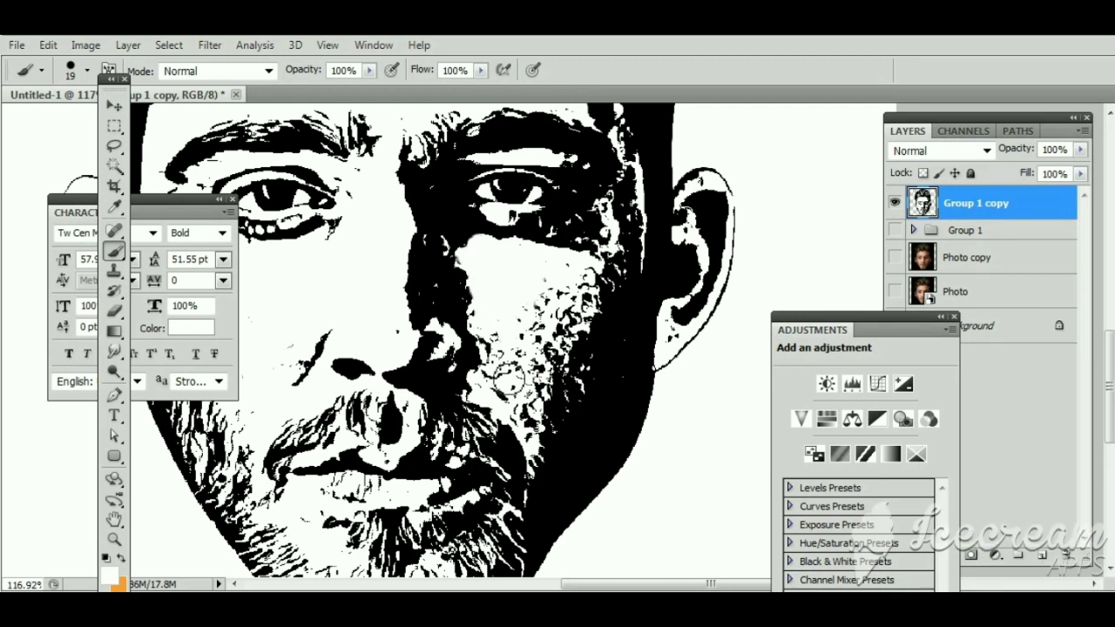
pyautogui.moveTo(534, 346); pyautogui.dragTo(531, 363)
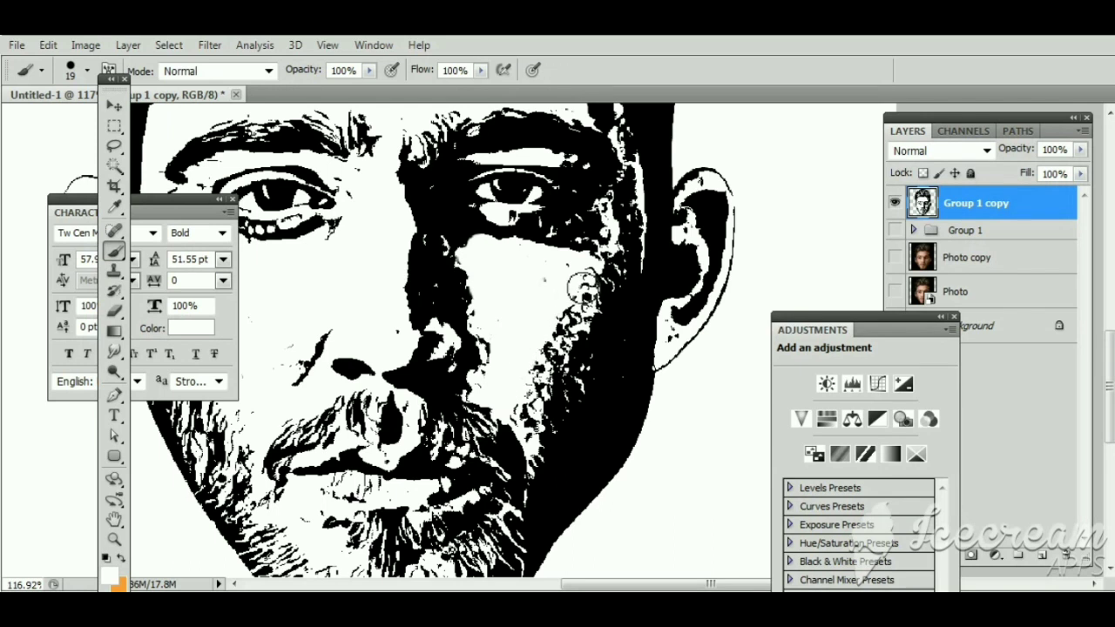
pyautogui.moveTo(580, 284); pyautogui.dragTo(589, 281)
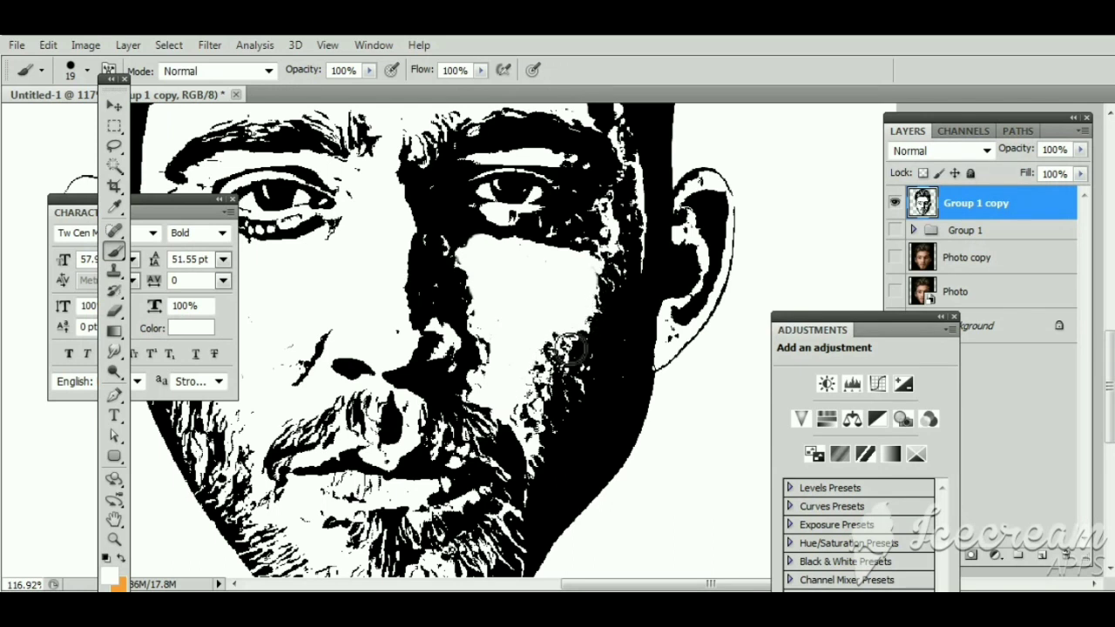
pyautogui.moveTo(546, 386); pyautogui.dragTo(523, 411)
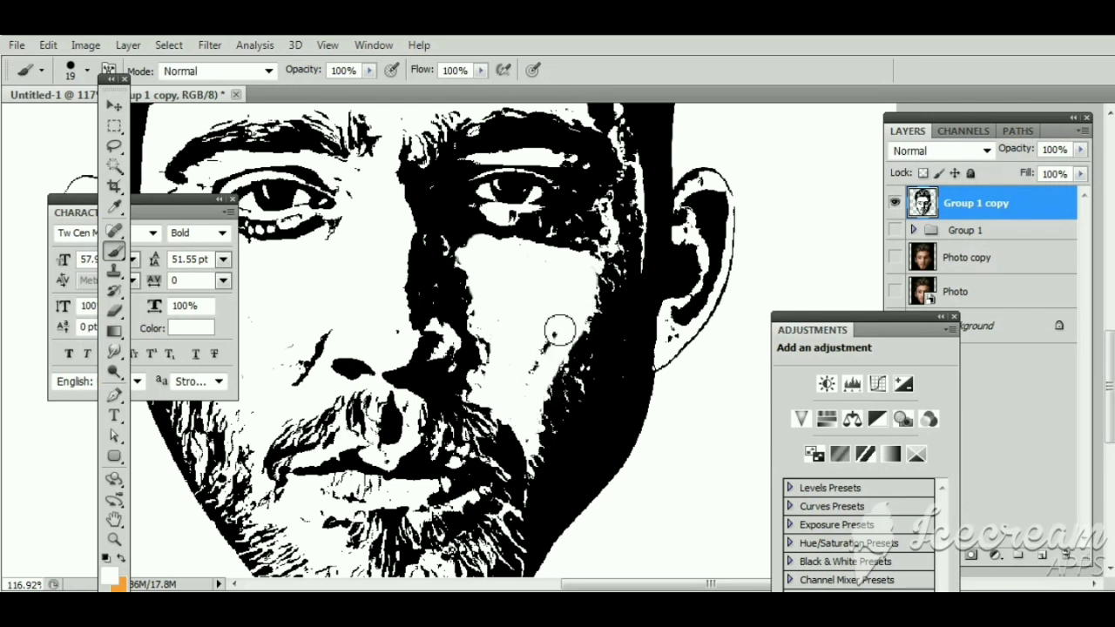
pyautogui.scroll(-2, 546, 357)
pyautogui.scroll(-1, 523, 349)
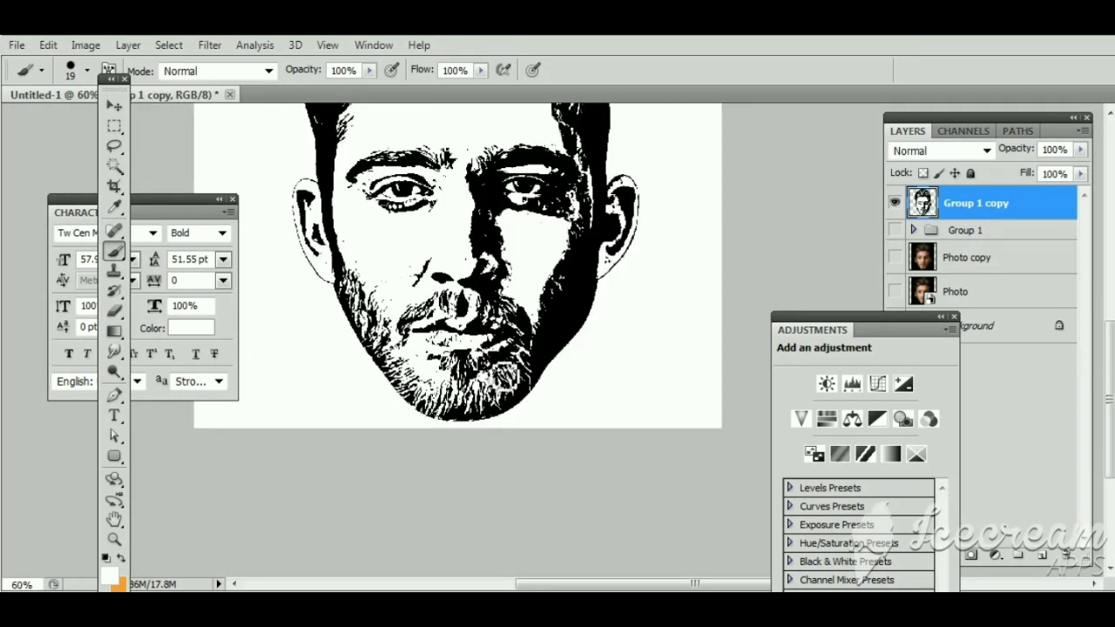
pyautogui.scroll(2, 384, 296)
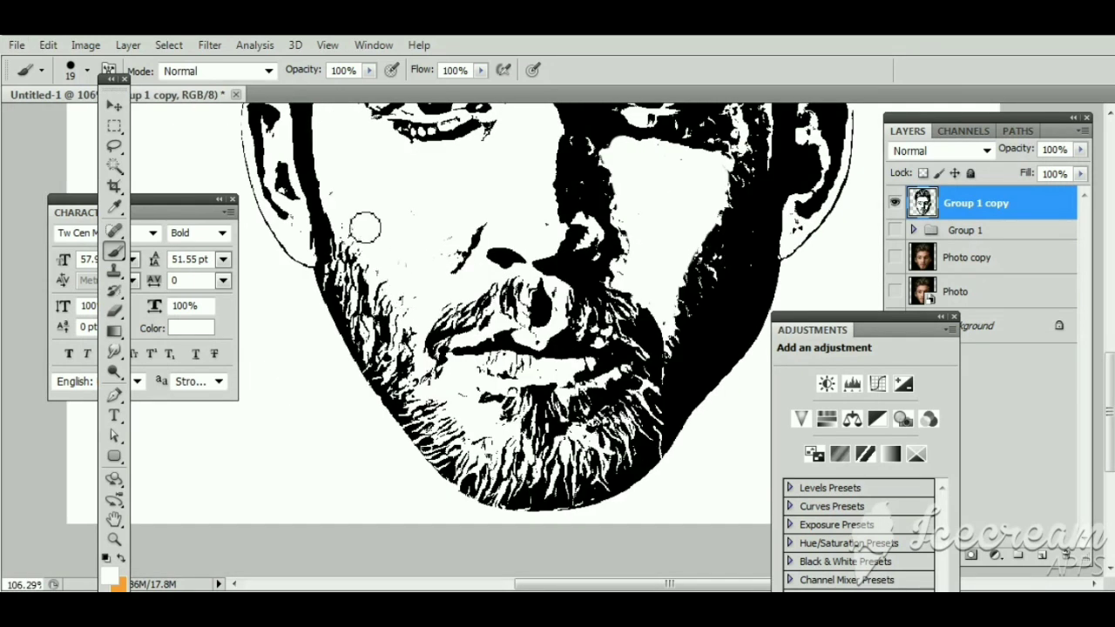
pyautogui.scroll(-2, 365, 227)
pyautogui.scroll(-1, 523, 349)
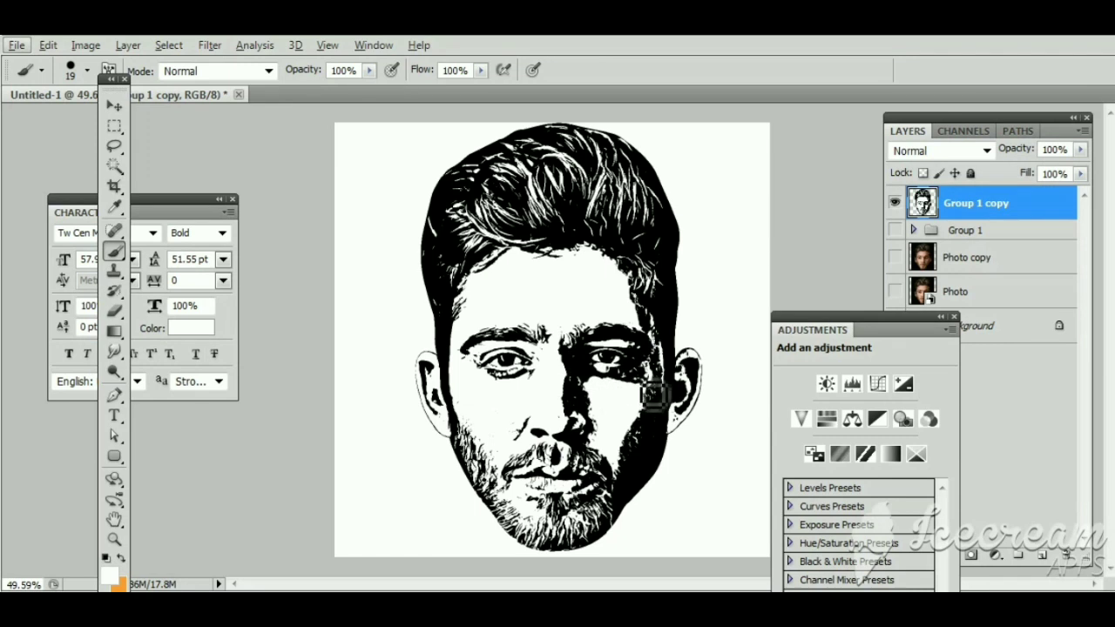
# - Select the face's shadow tones using Color Range set to Shadows
pyautogui.click(115, 107)
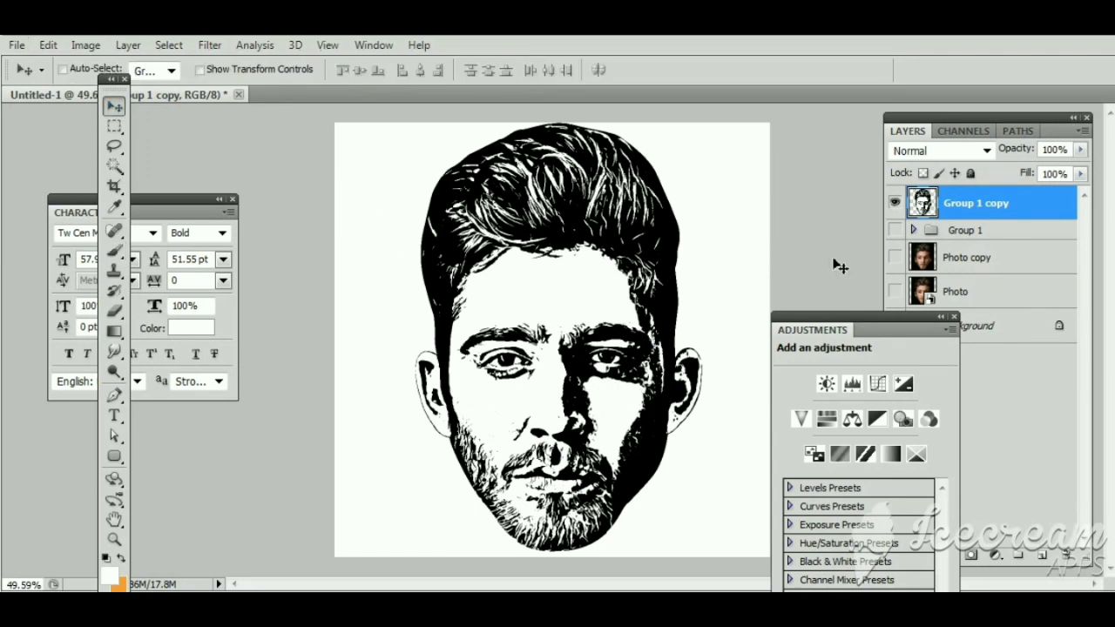
pyautogui.click(954, 318)
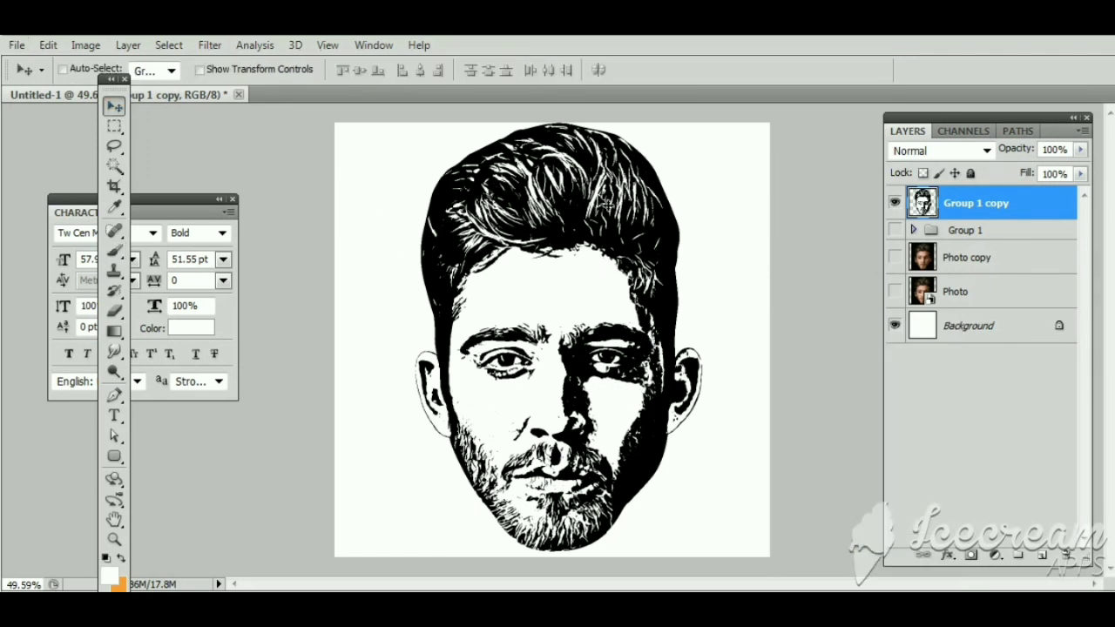
pyautogui.click(168, 45)
pyautogui.click(203, 232)
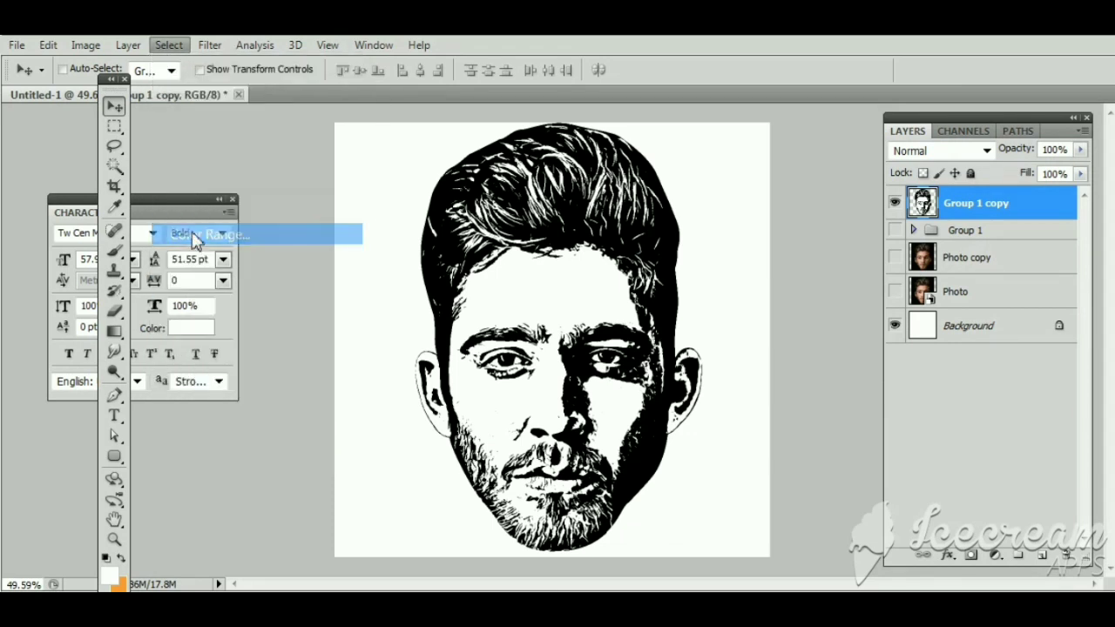
pyautogui.moveTo(521, 249); pyautogui.dragTo(85, 174)
pyautogui.click(186, 207)
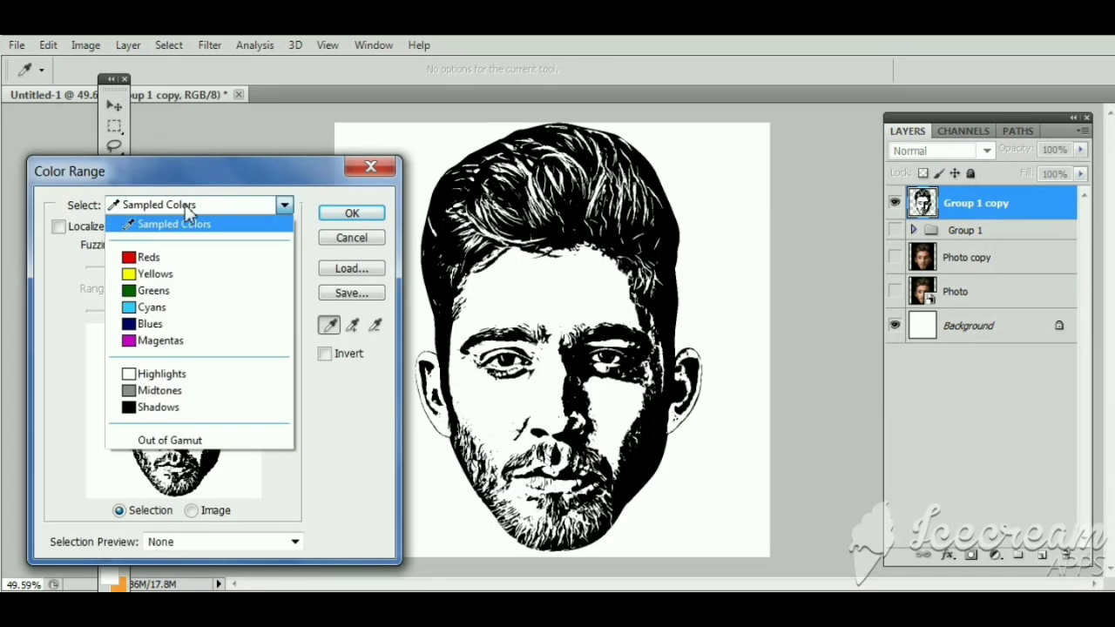
pyautogui.click(158, 407)
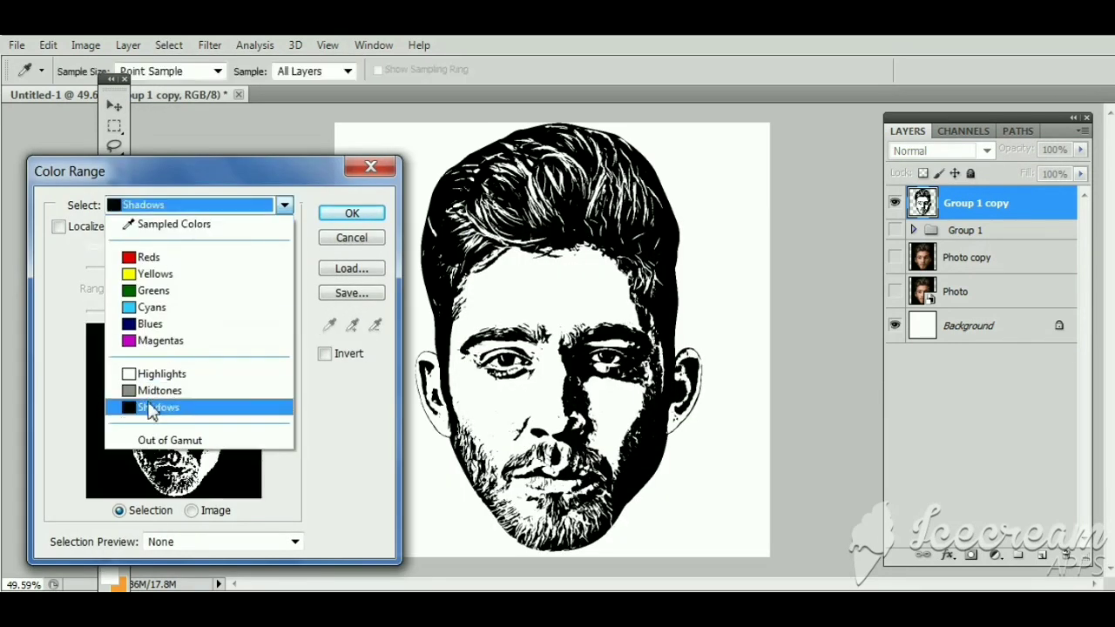
pyautogui.click(352, 213)
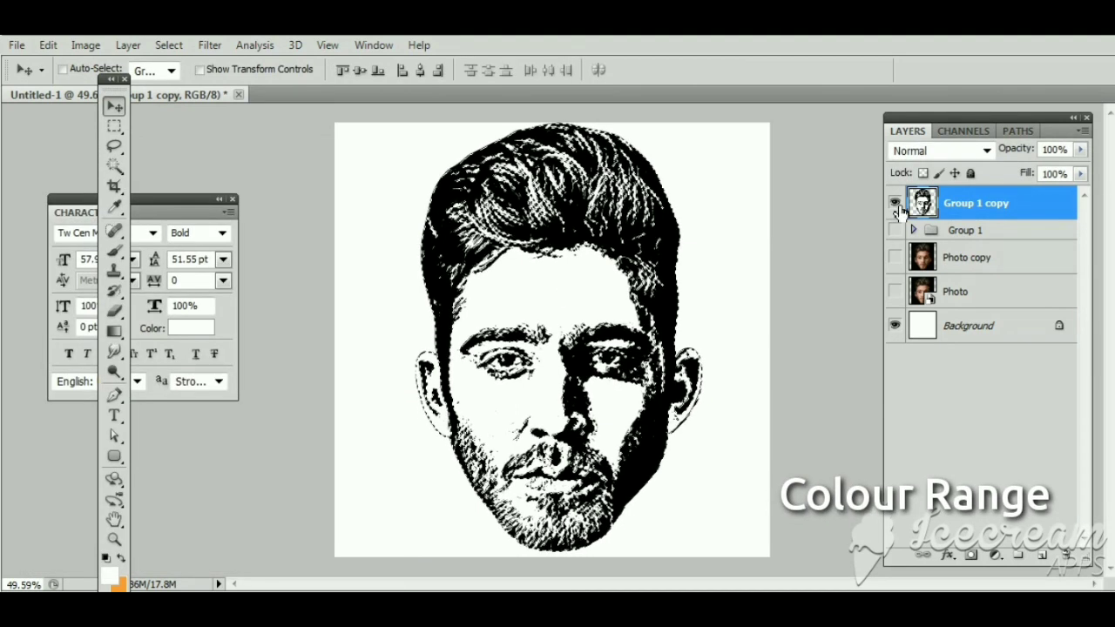
# - Hide Group 1 copy and convert the shadow selection into a work path
pyautogui.click(894, 203)
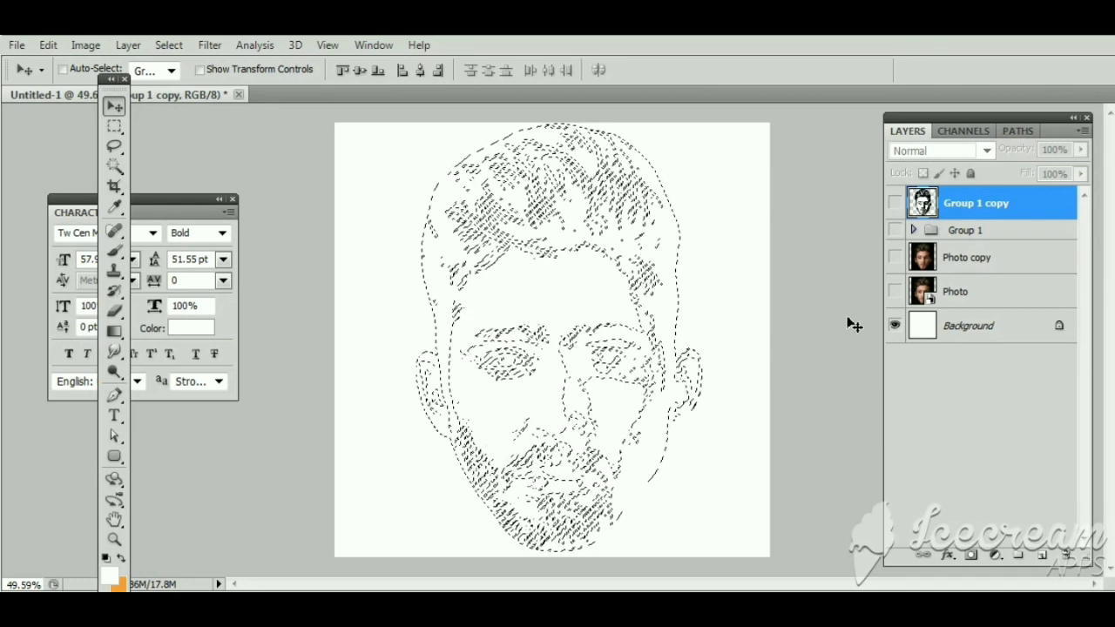
pyautogui.click(373, 45)
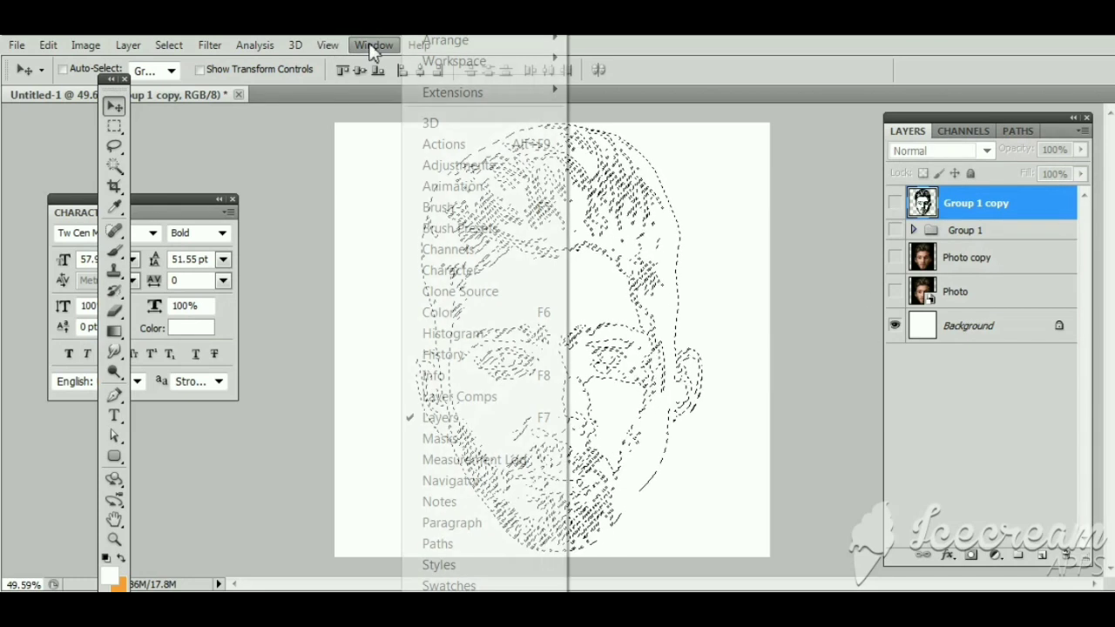
pyautogui.click(438, 544)
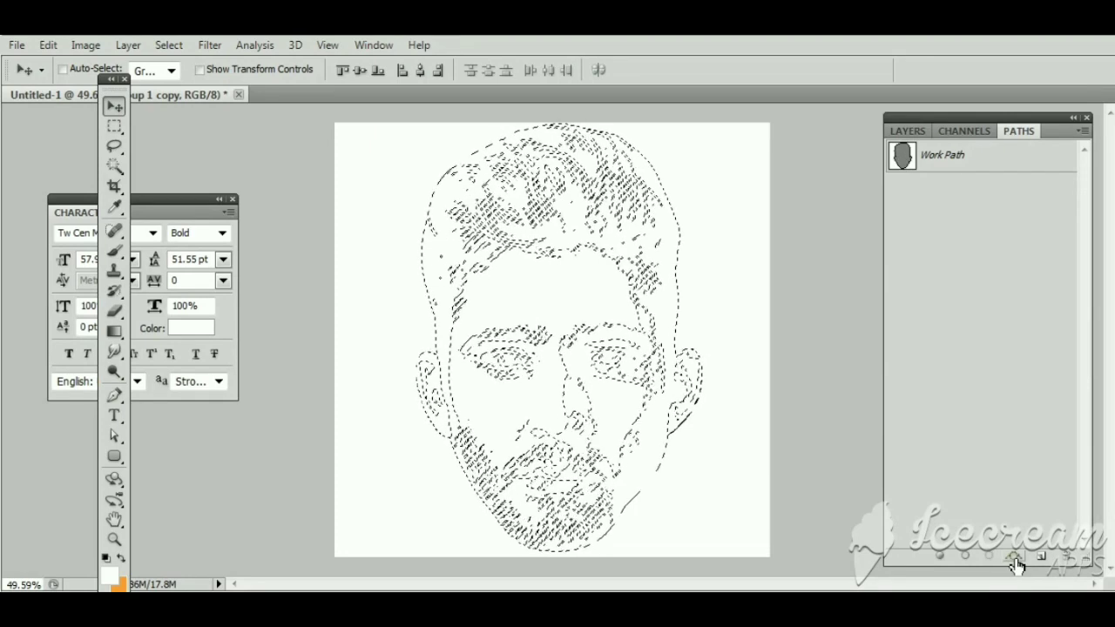
pyautogui.click(1017, 423)
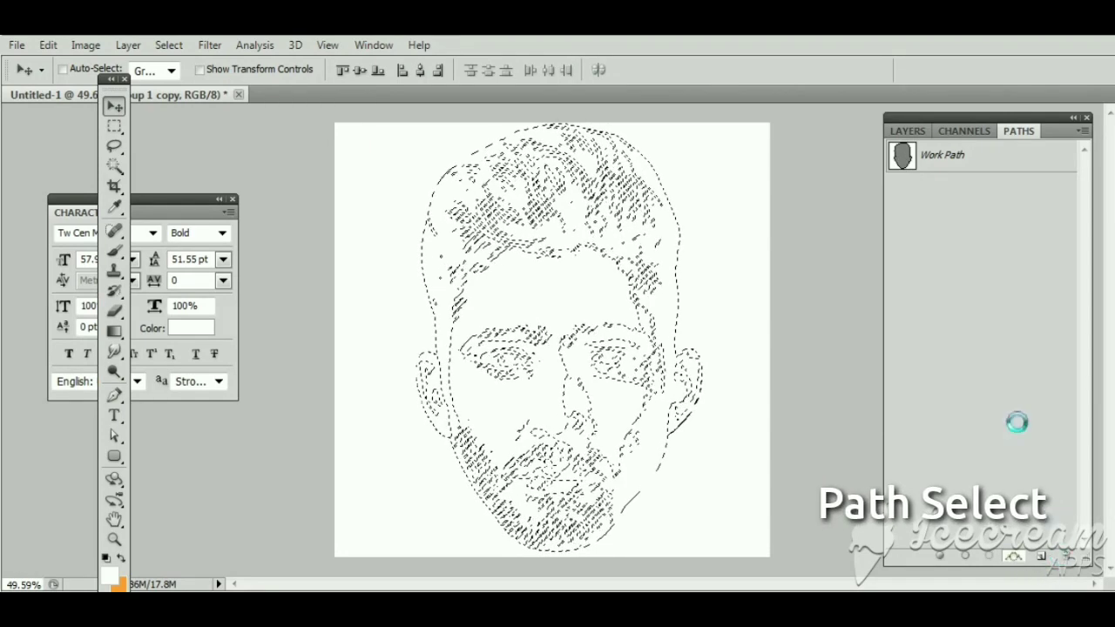
# - Add a black (#000000) Solid Color fill layer, Color Fill 1, shaped by the work path
pyautogui.click(909, 132)
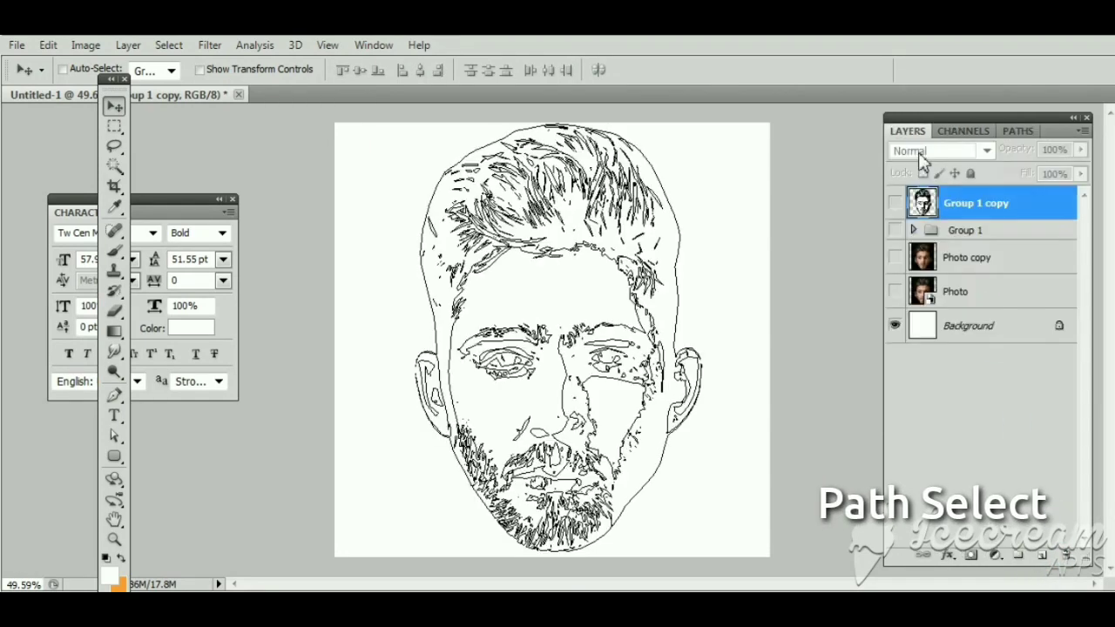
pyautogui.click(997, 558)
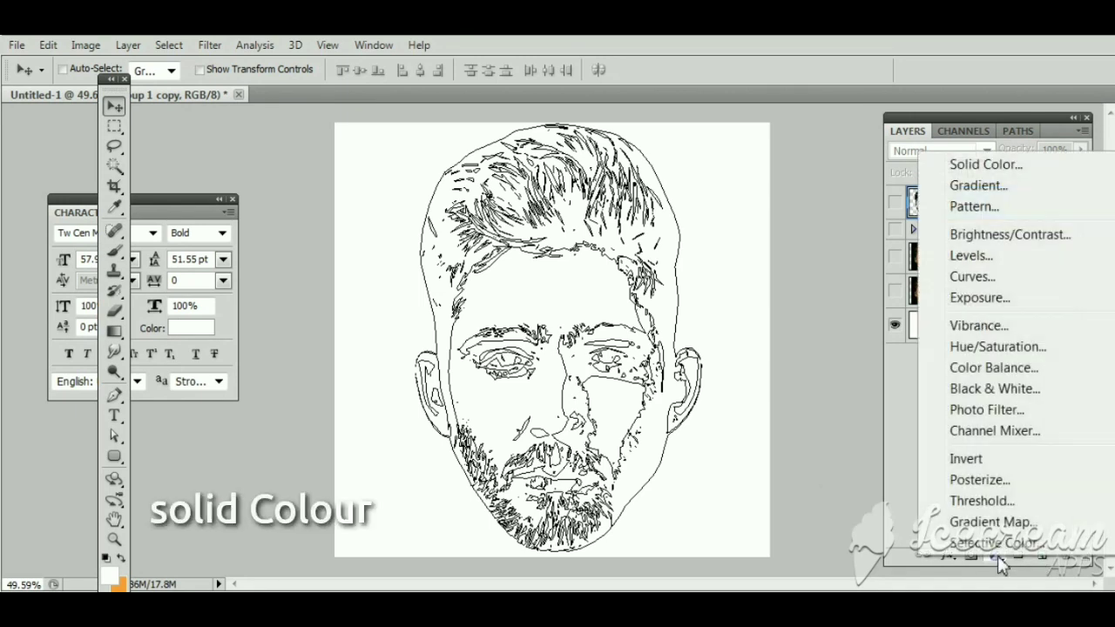
pyautogui.click(967, 165)
pyautogui.moveTo(903, 393); pyautogui.dragTo(930, 485)
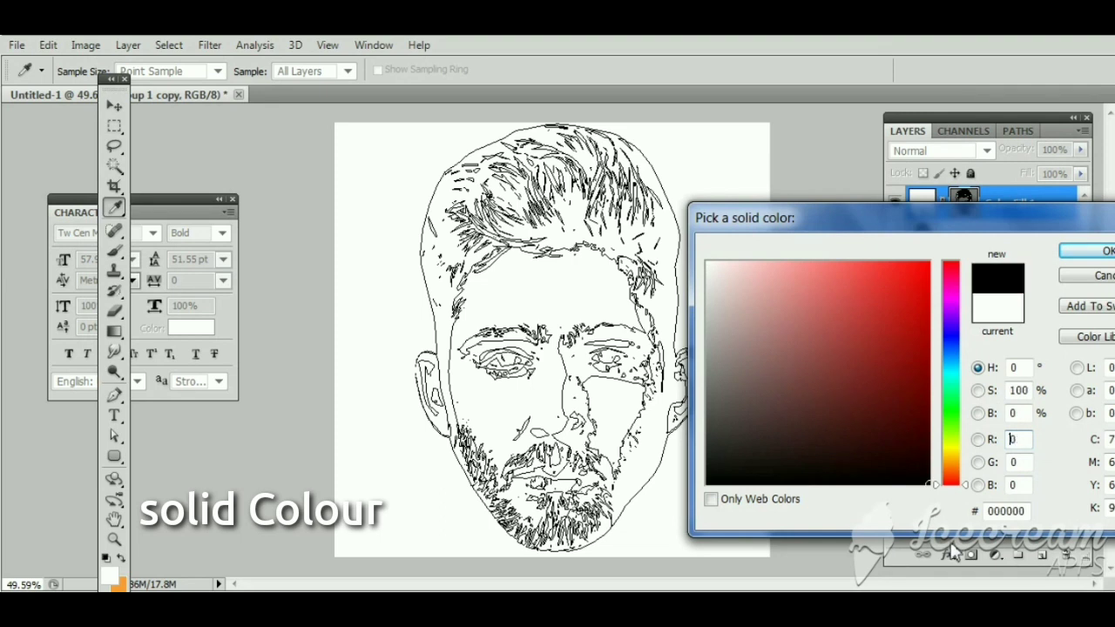
pyautogui.click(1102, 255)
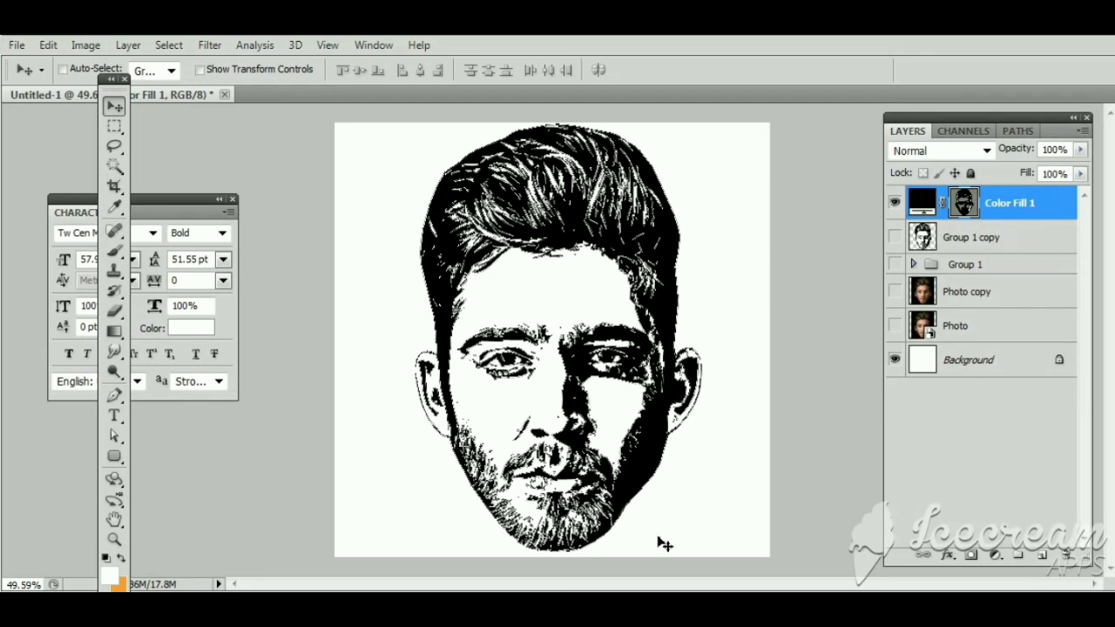
# - Free-transform Color Fill 1, first scaling the stencil up to about 169%
pyautogui.click(48, 44)
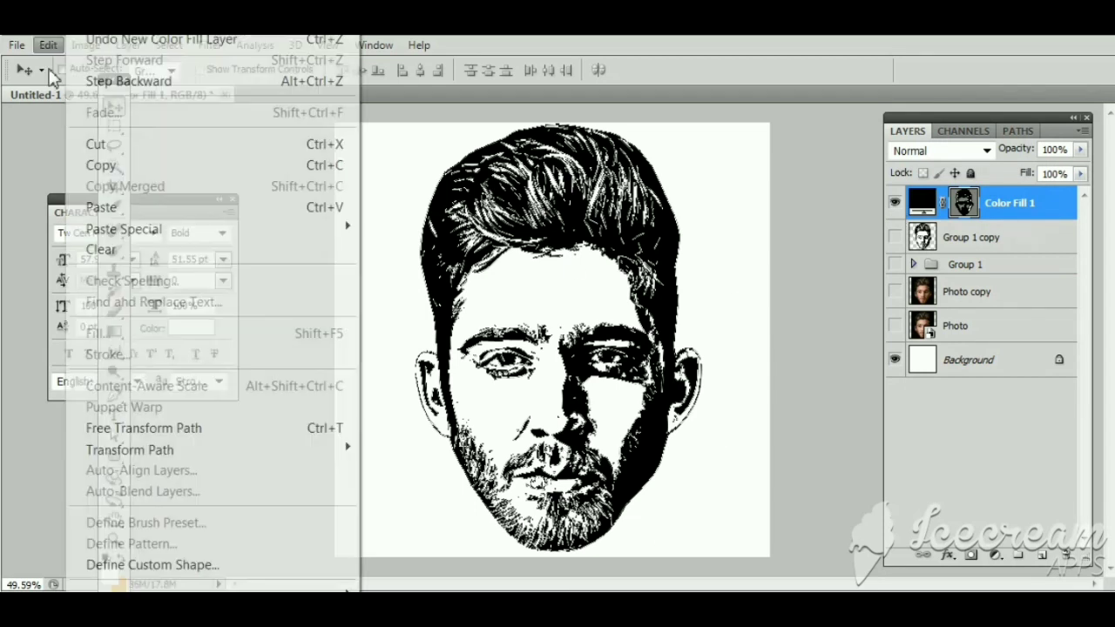
pyautogui.click(116, 428)
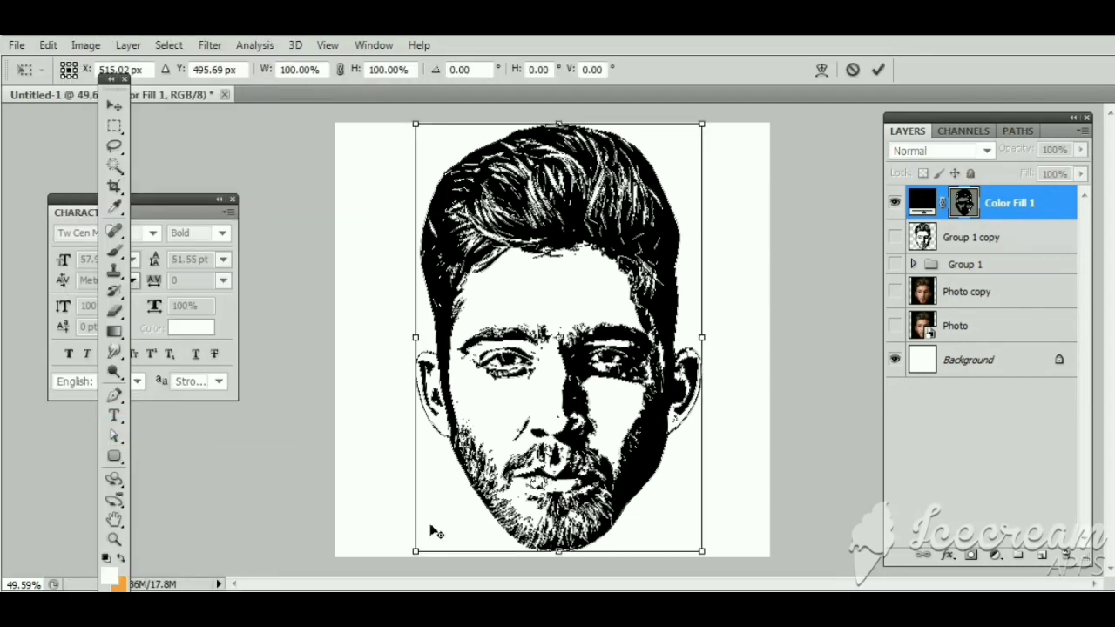
pyautogui.hotkey('ctrl', '-')
pyautogui.moveTo(462, 488); pyautogui.dragTo(393, 579)
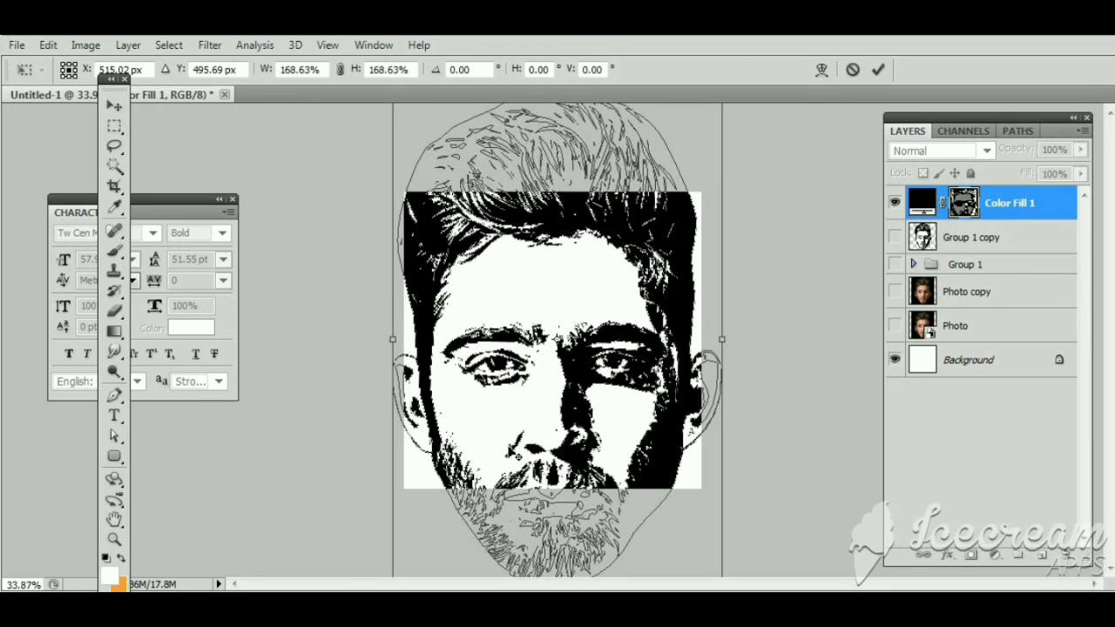
pyautogui.scroll(3, 557, 366)
pyautogui.scroll(3, 558, 366)
pyautogui.scroll(-2, 593, 406)
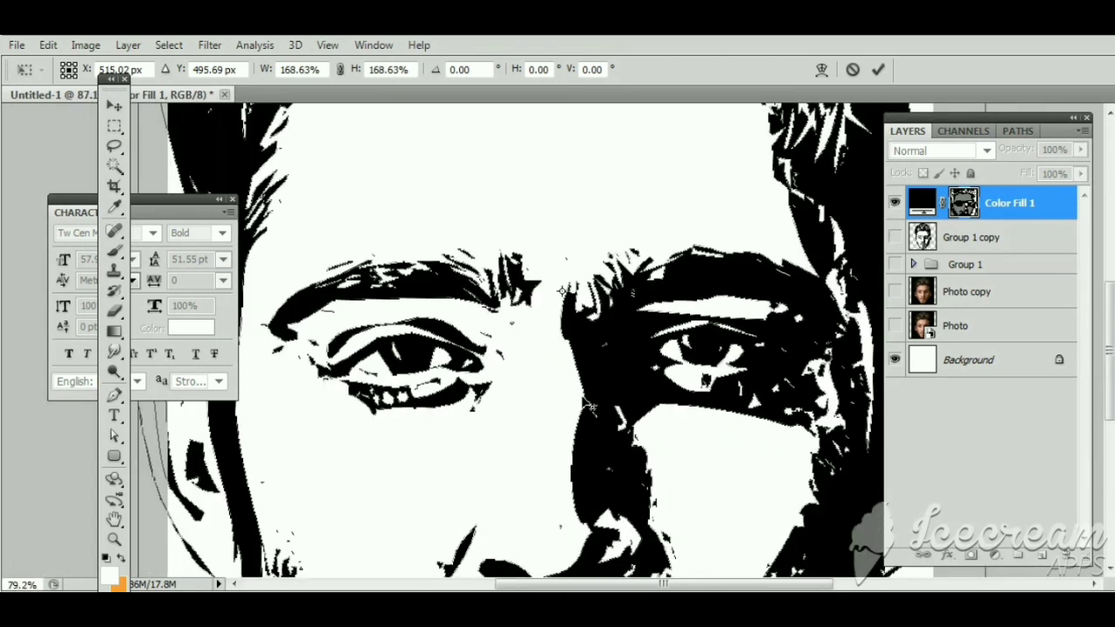
pyautogui.scroll(-2, 592, 406)
pyautogui.scroll(-1, 590, 403)
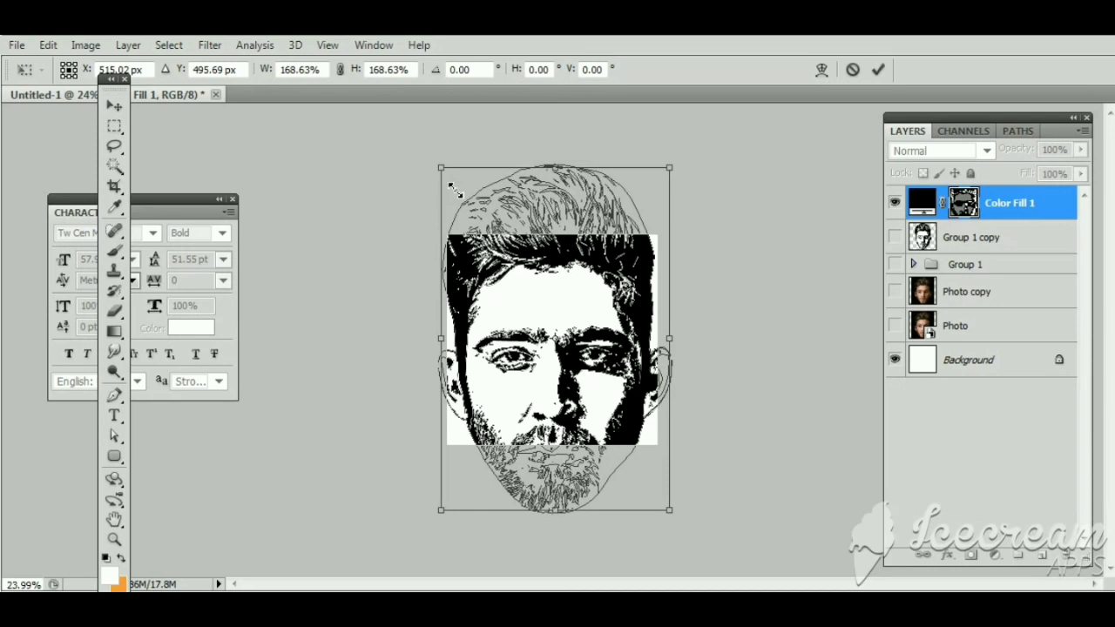
# - Scale the stencil face down to about 92.8% and commit the transform
pyautogui.moveTo(442, 169); pyautogui.dragTo(491, 243)
pyautogui.scroll(2, 557, 338)
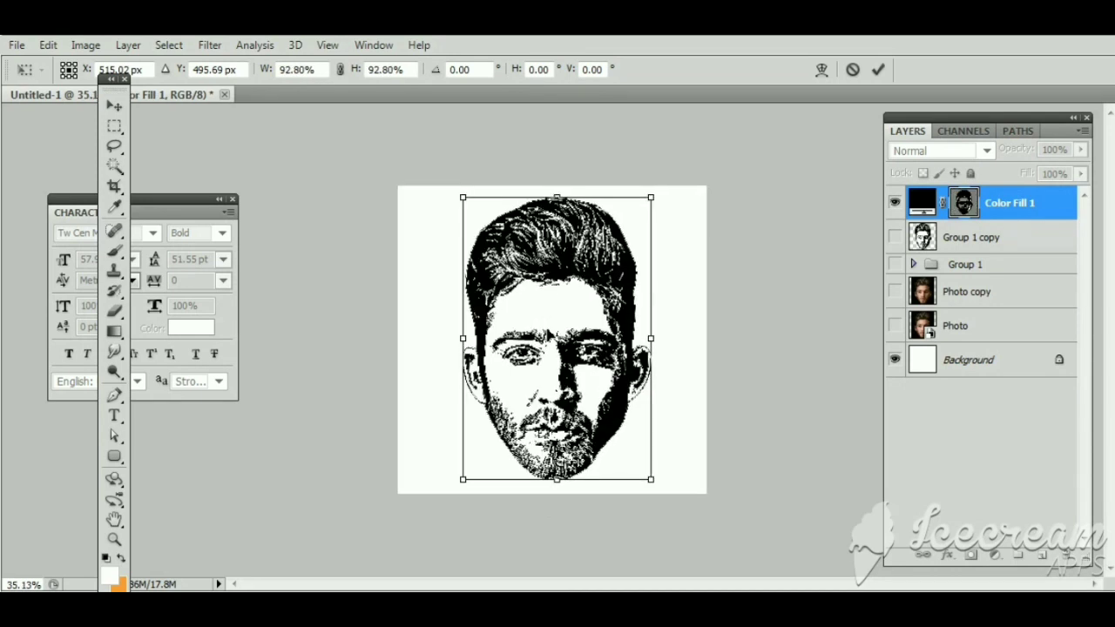
pyautogui.press('Return')
pyautogui.scroll(2, 571, 253)
pyautogui.scroll(2, 571, 253)
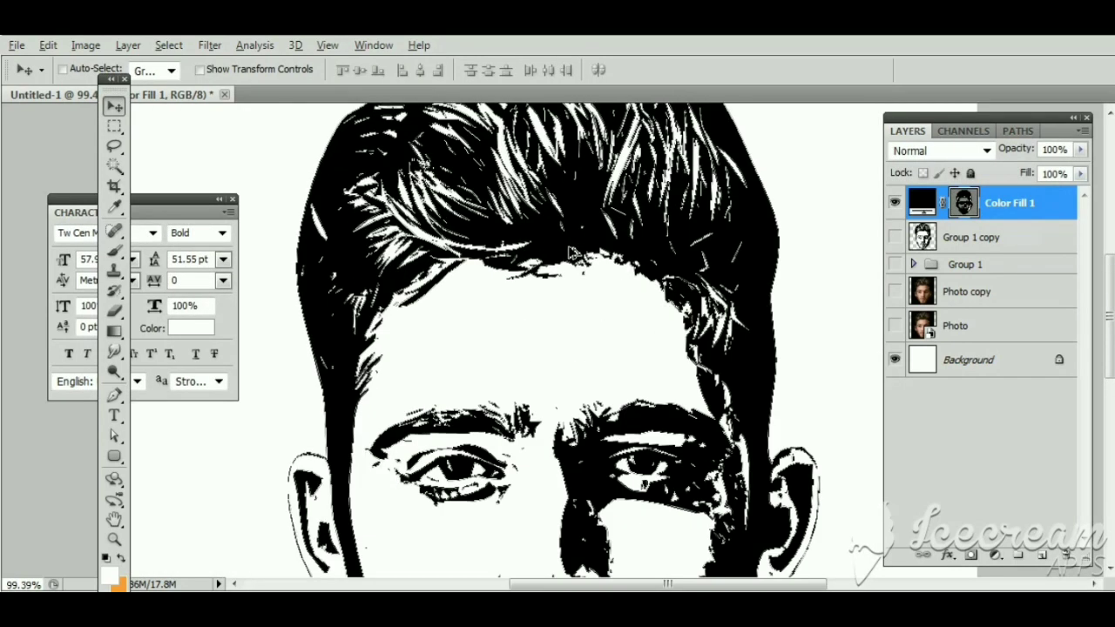
pyautogui.scroll(-1, 571, 252)
pyautogui.scroll(-1, 570, 253)
pyautogui.scroll(-1, 575, 261)
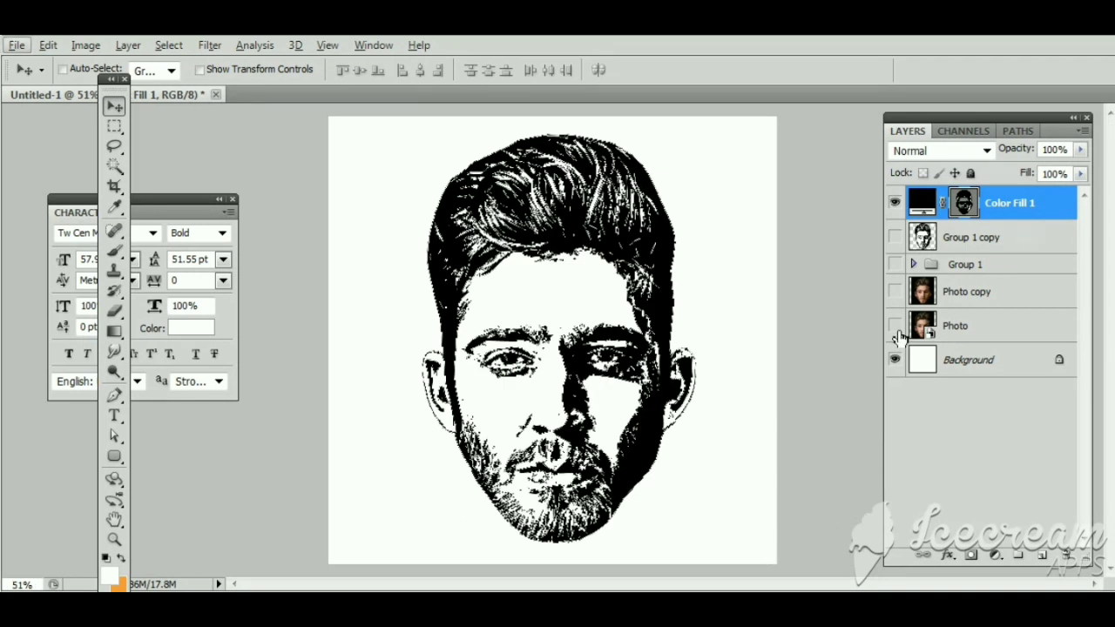
# - Move the stencil face left, then show Photo copy and shift it to the right half
pyautogui.moveTo(655, 322); pyautogui.dragTo(507, 324)
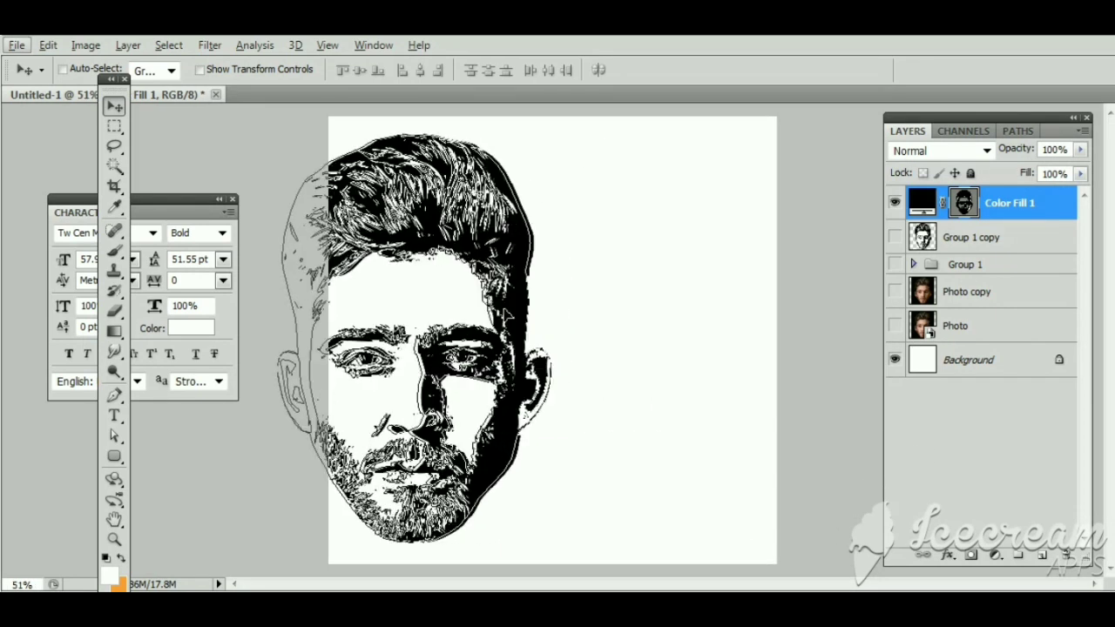
pyautogui.click(895, 292)
pyautogui.click(981, 292)
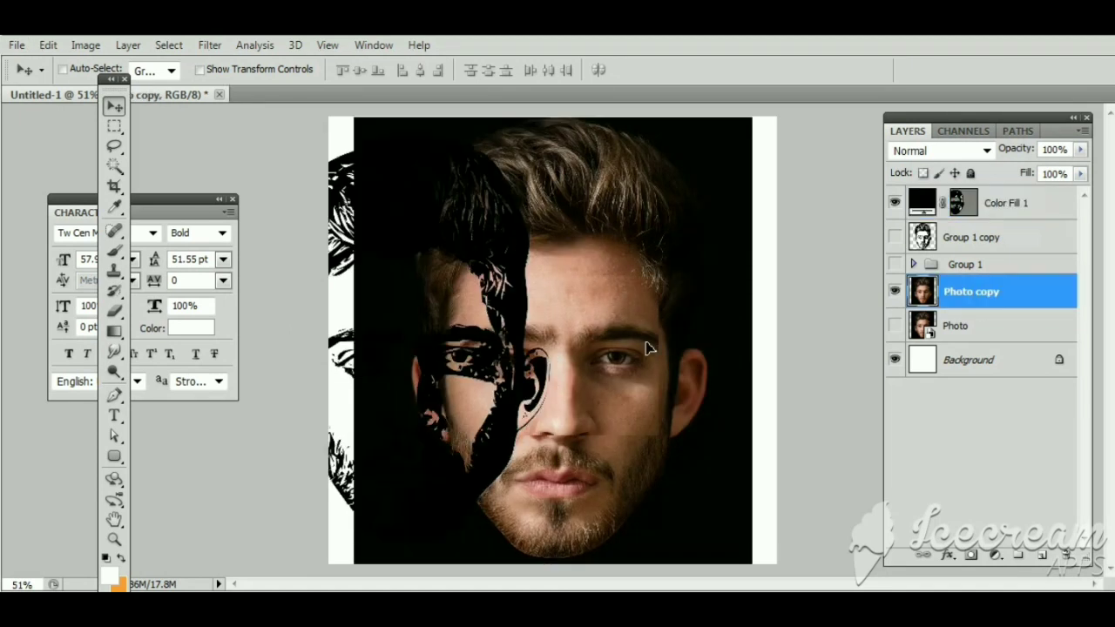
pyautogui.moveTo(659, 336); pyautogui.dragTo(735, 341)
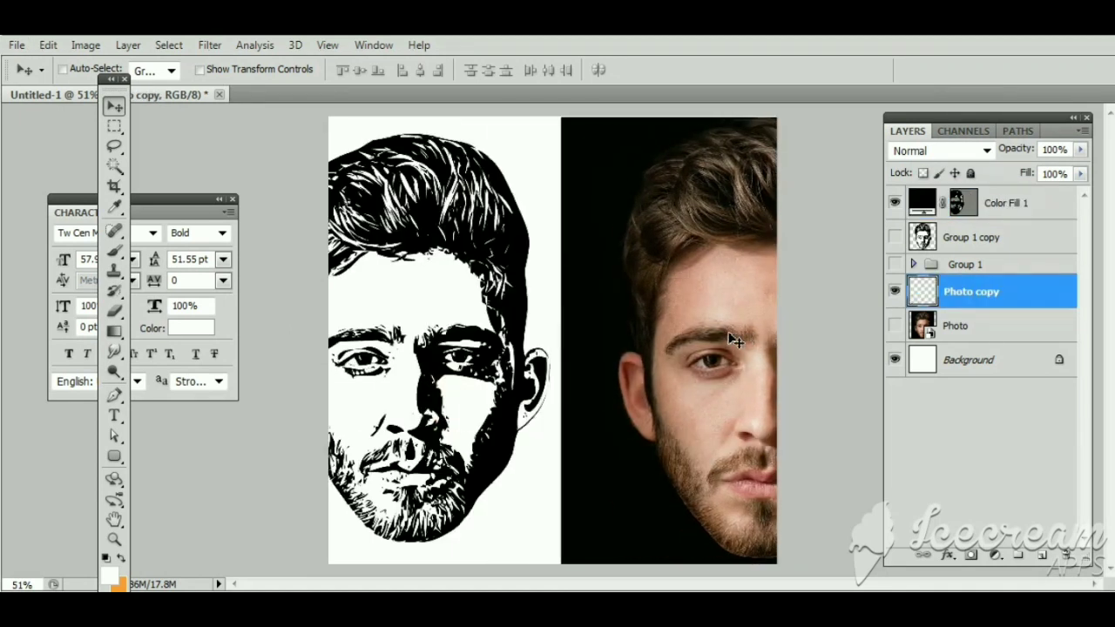